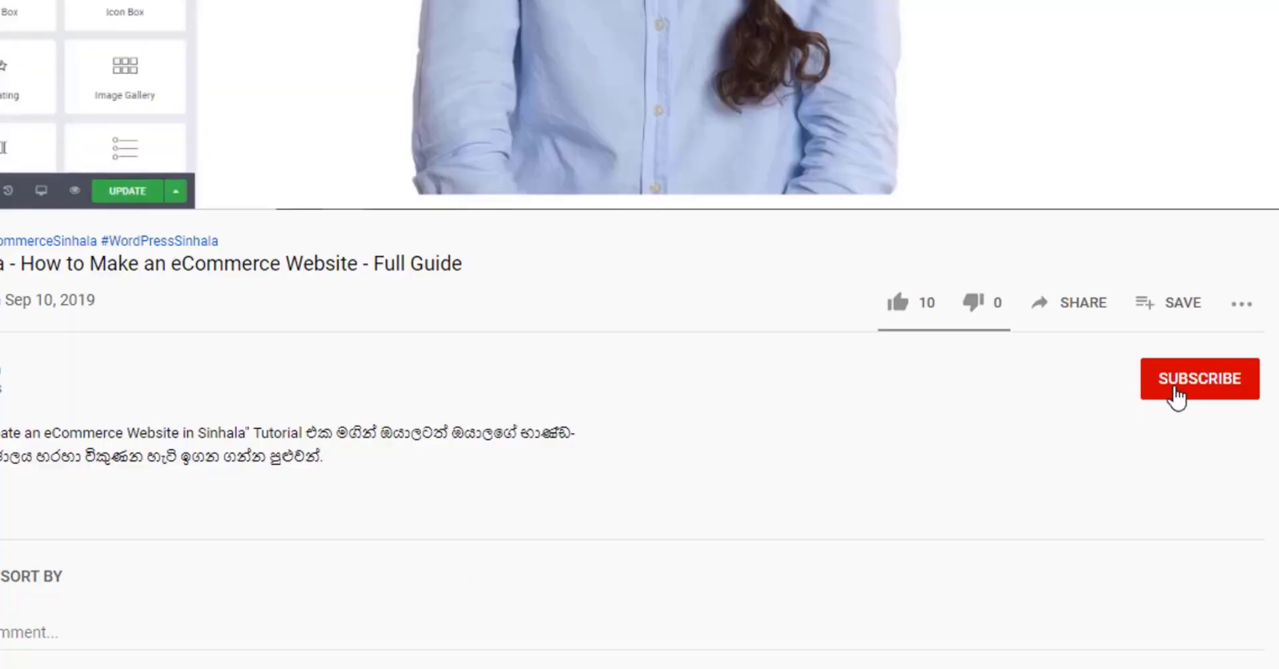
{"action": "left_click", "coordinate": [1185, 393]}
{"action": "left_click", "coordinate": [1239, 386]}
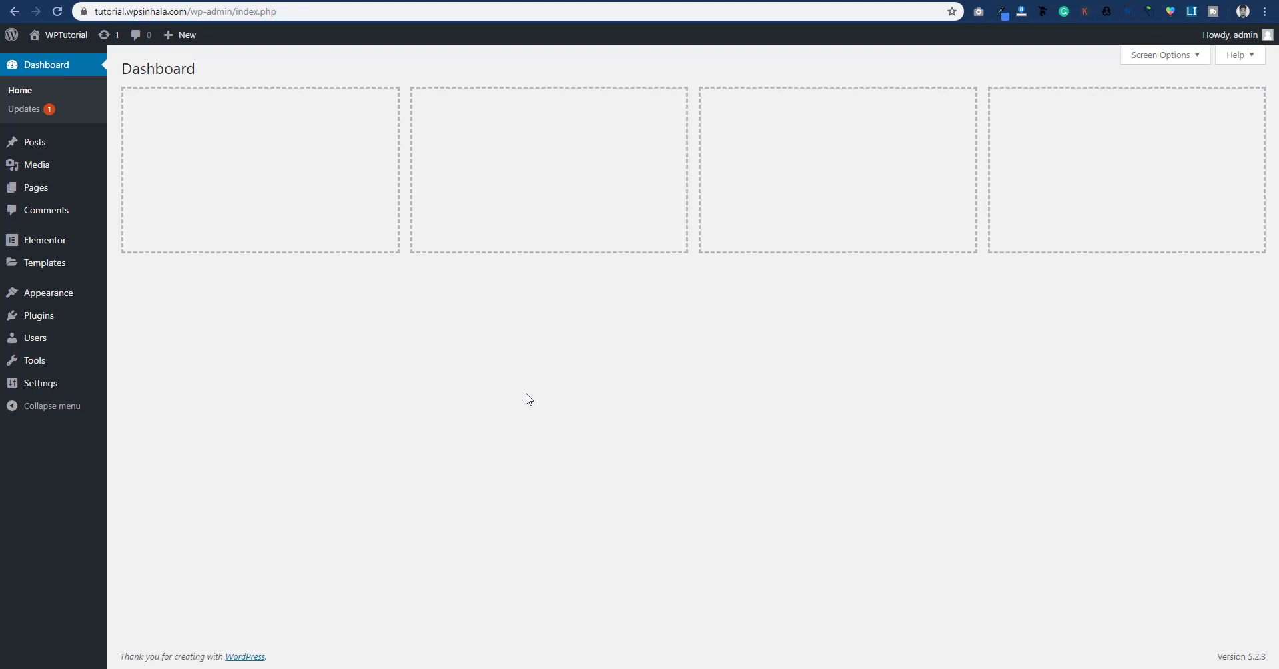
Find the Caldera Forms – More Than Contact Forms plugin among the installable plugins, then install and activate it.
{"action": "mouse_move", "coordinate": [38, 315]}
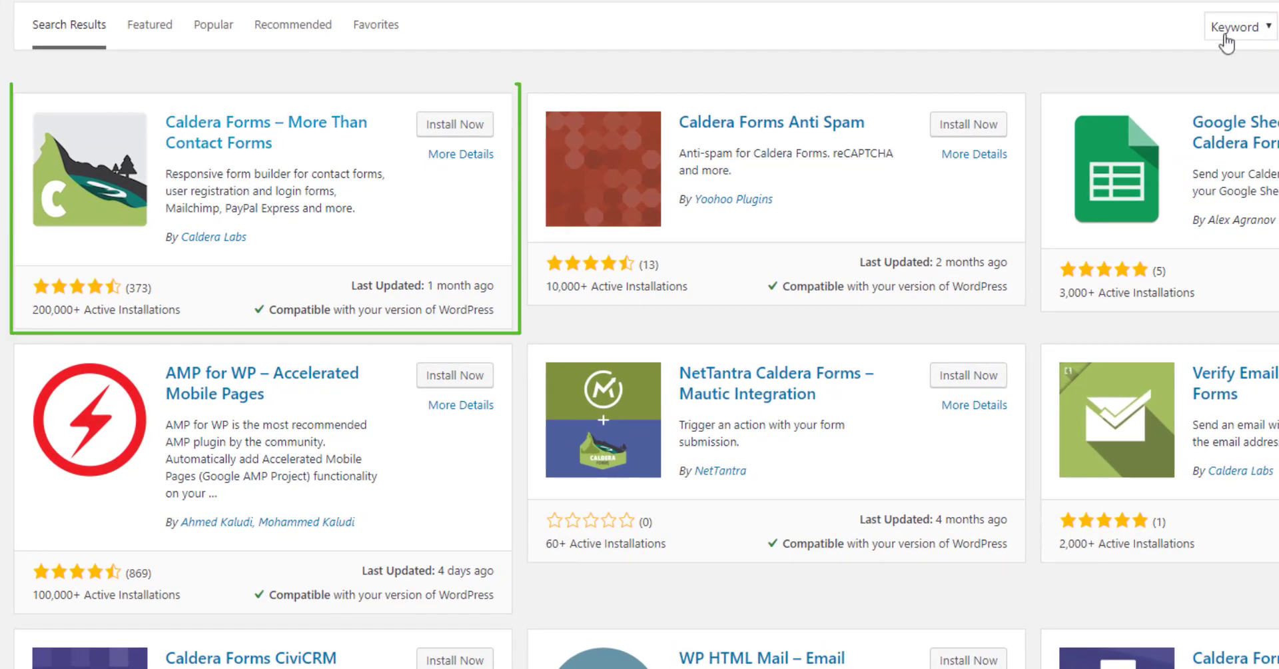
{"action": "left_click", "coordinate": [444, 128]}
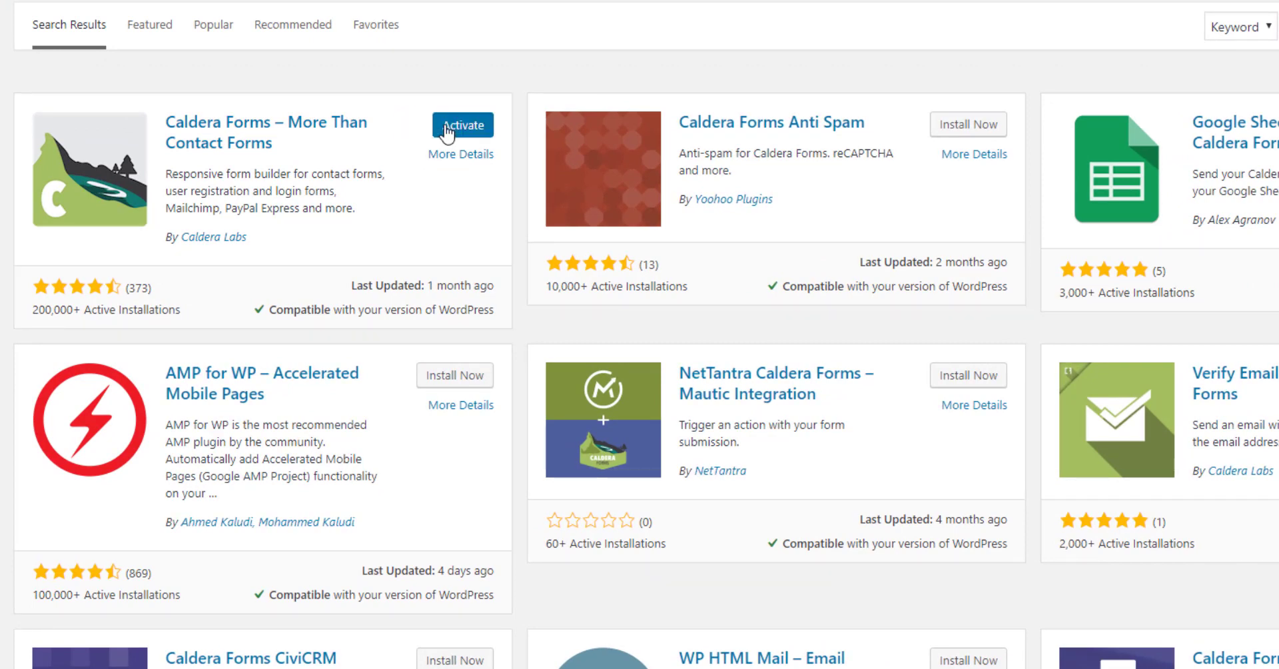
{"action": "left_click", "coordinate": [446, 127]}
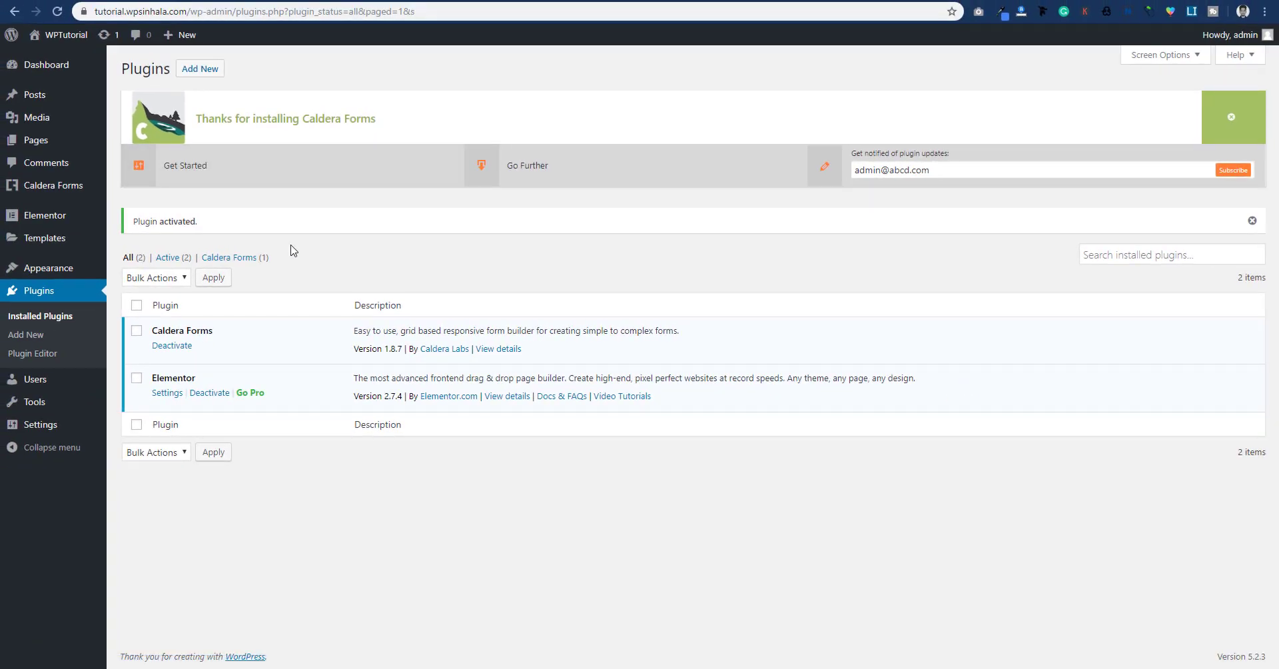
Create a new Caldera form from the Contact Form template and name it "Contact Us form".
{"action": "mouse_move", "coordinate": [49, 189]}
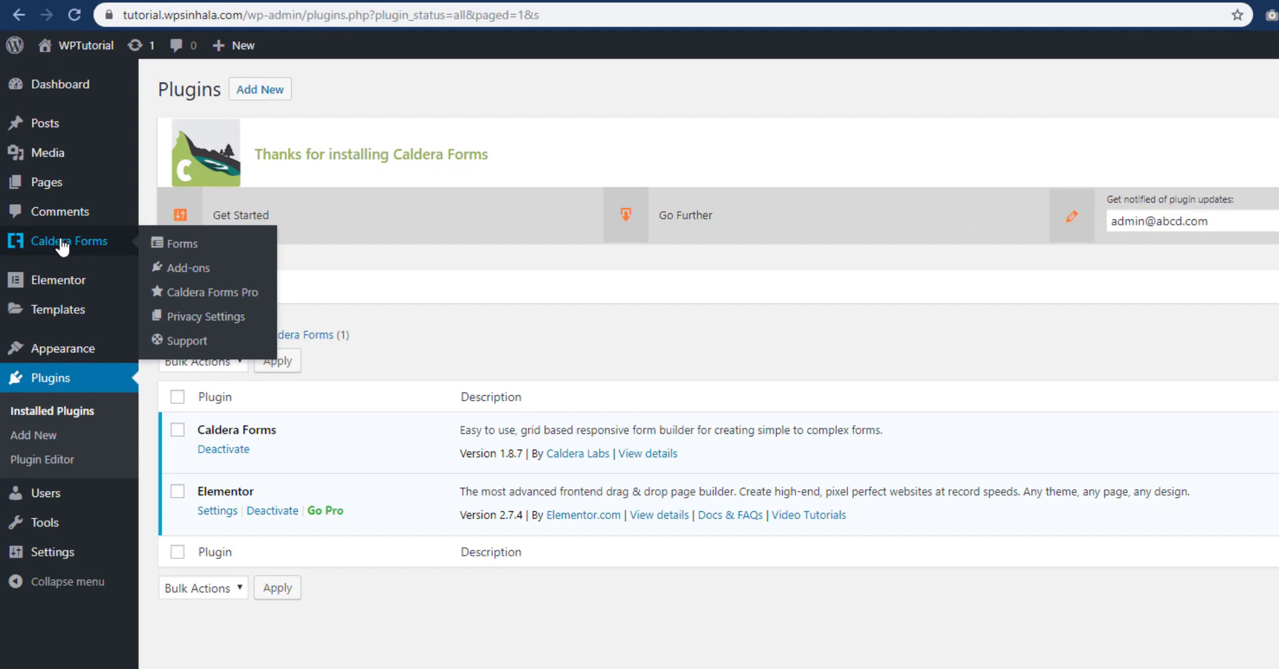
{"action": "left_click", "coordinate": [190, 246]}
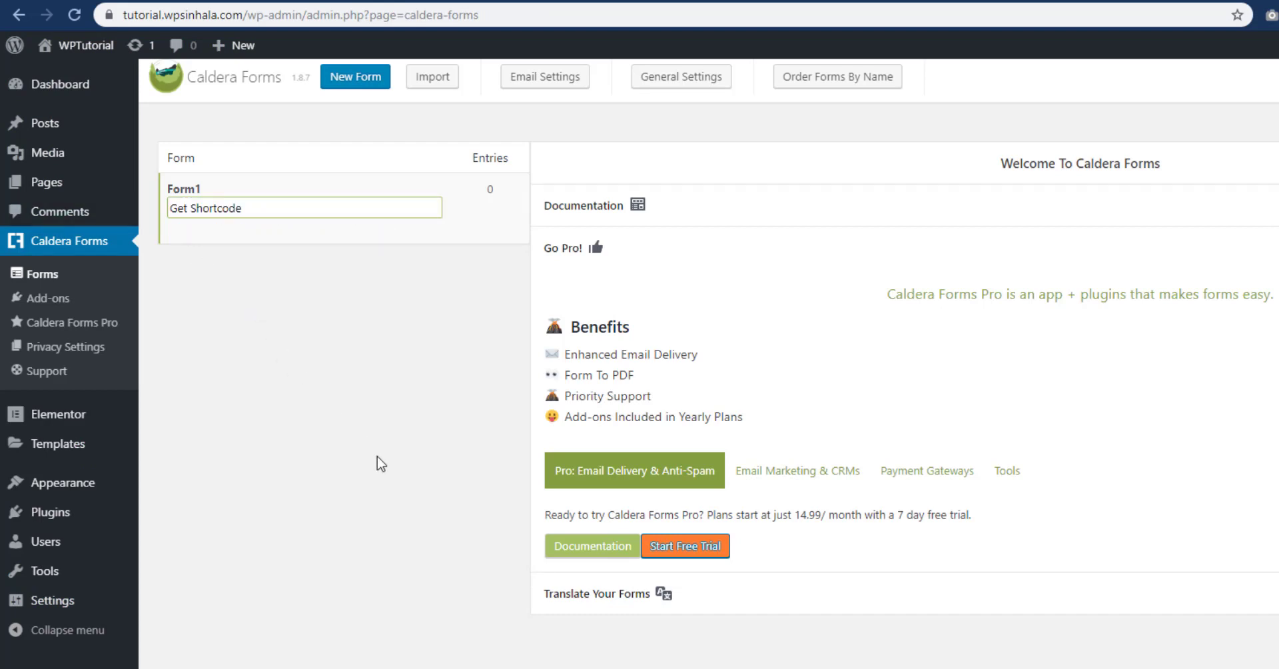
{"action": "left_click", "coordinate": [355, 81]}
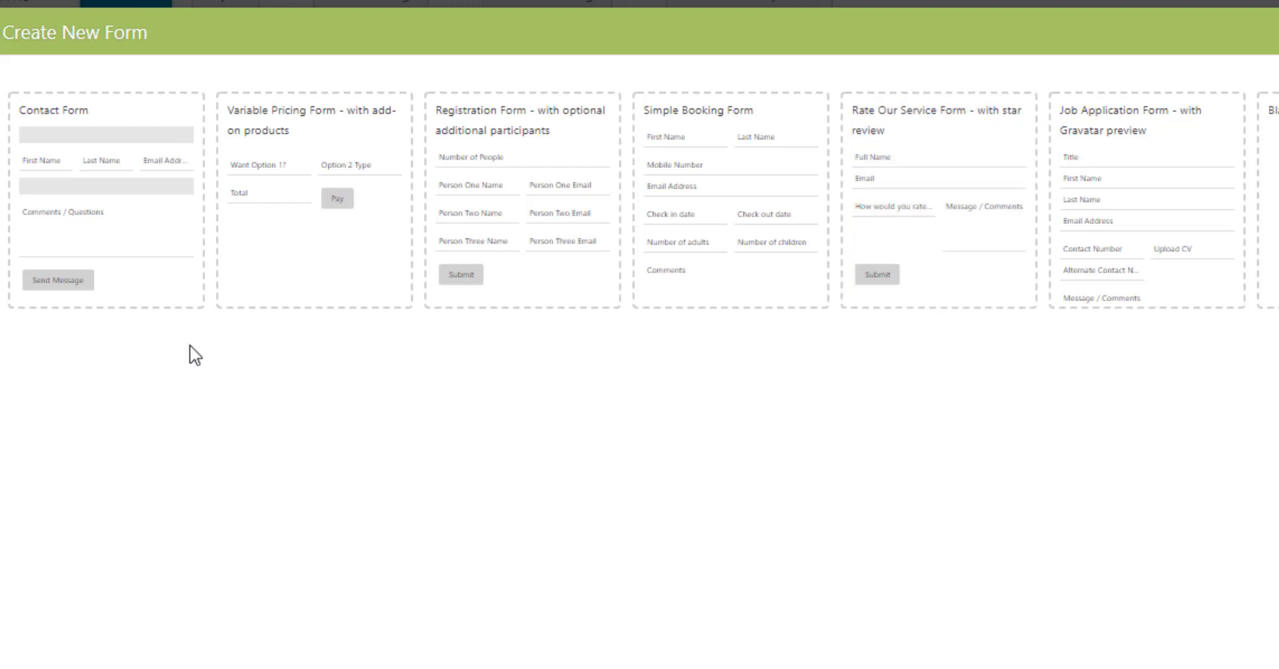
{"action": "left_click", "coordinate": [64, 148]}
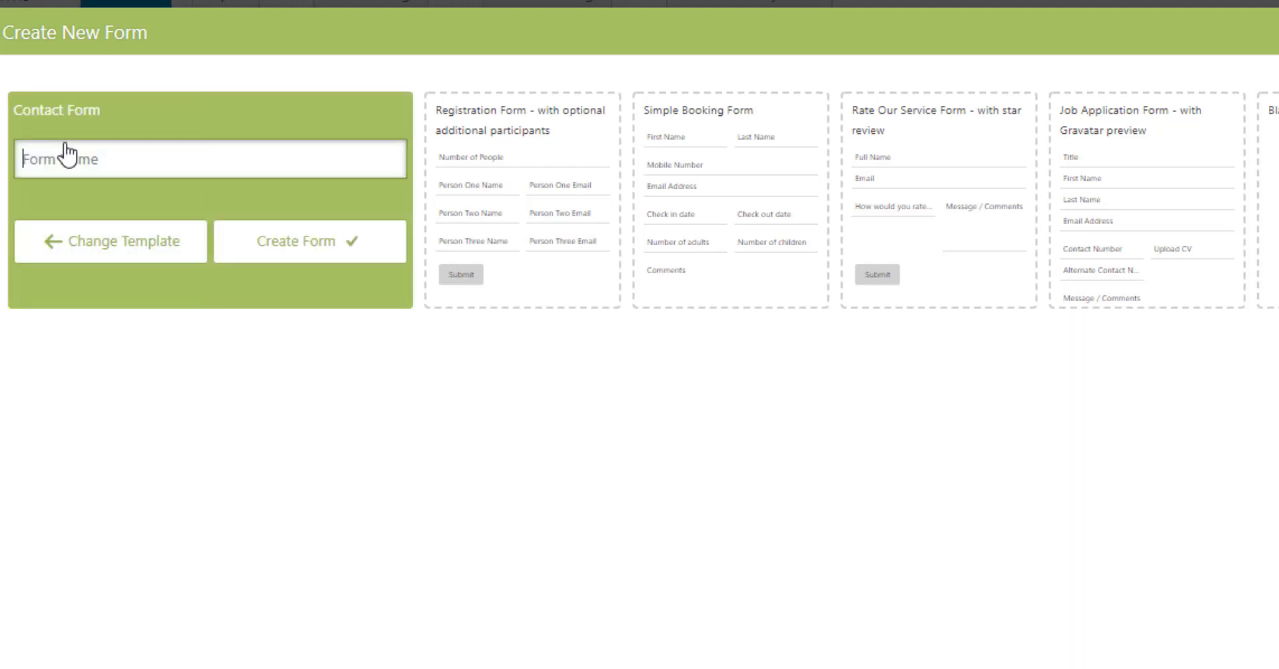
{"action": "left_click", "coordinate": [67, 143]}
{"action": "type", "text": "Contact Us form"}
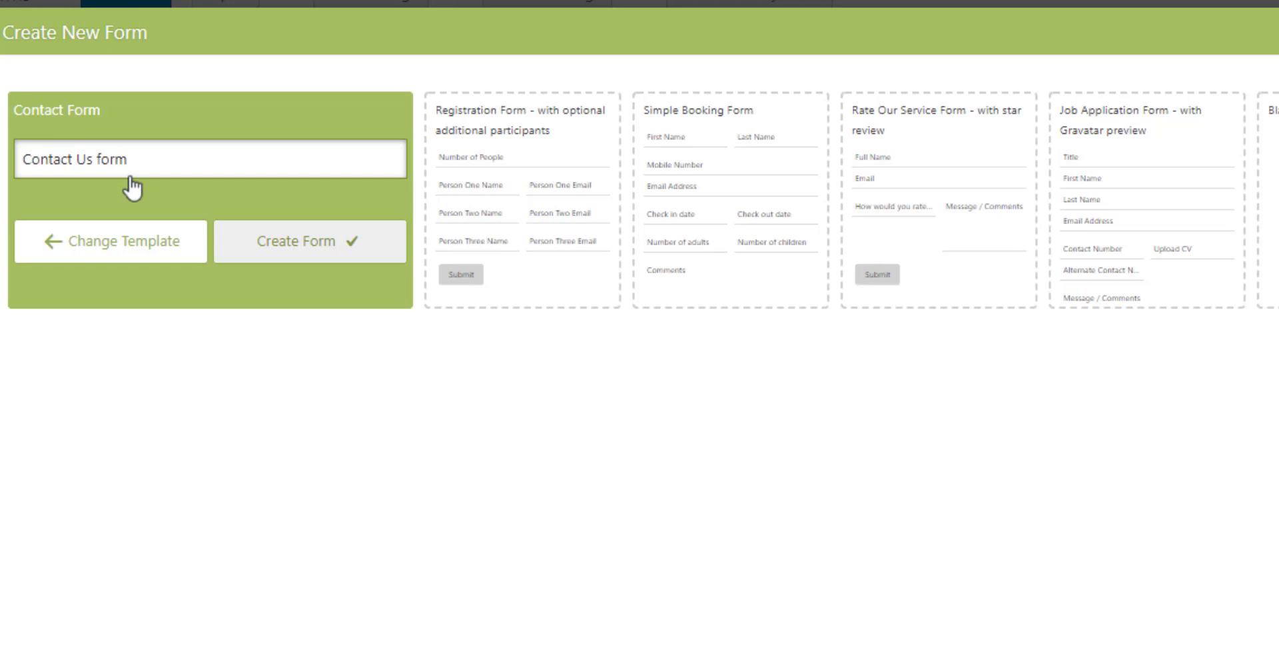
{"action": "left_click", "coordinate": [270, 255]}
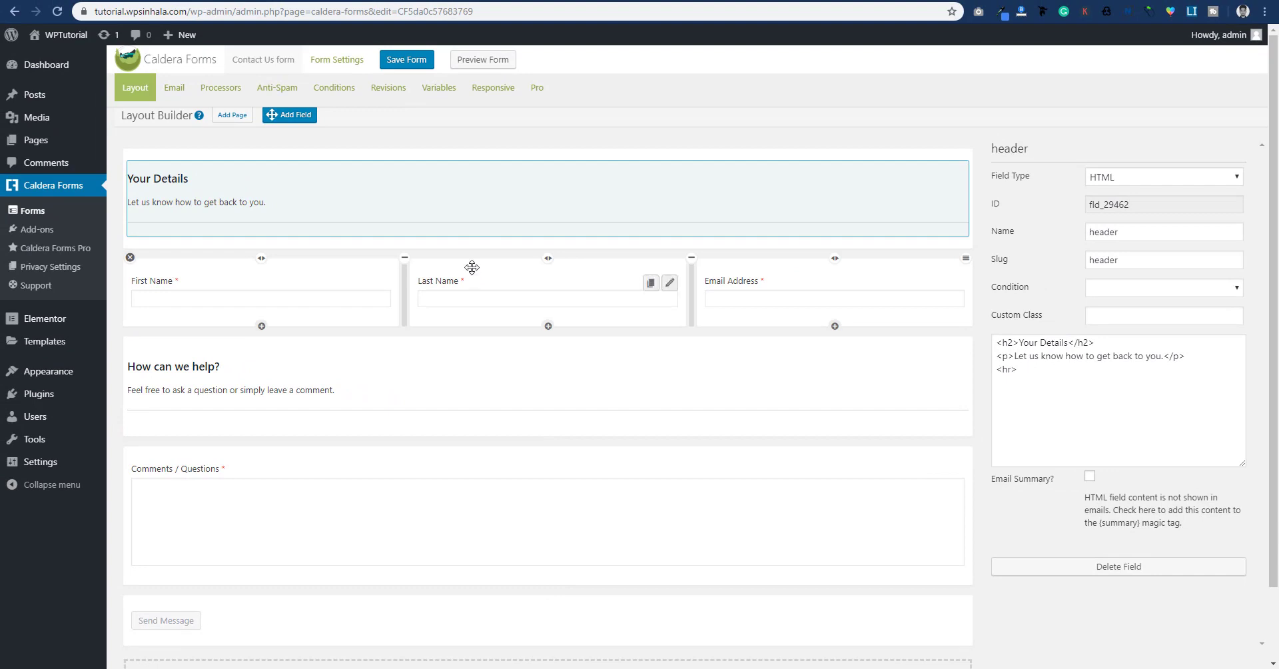
Delete the Last Name field from the contact form's layout.
{"action": "left_click", "coordinate": [669, 286]}
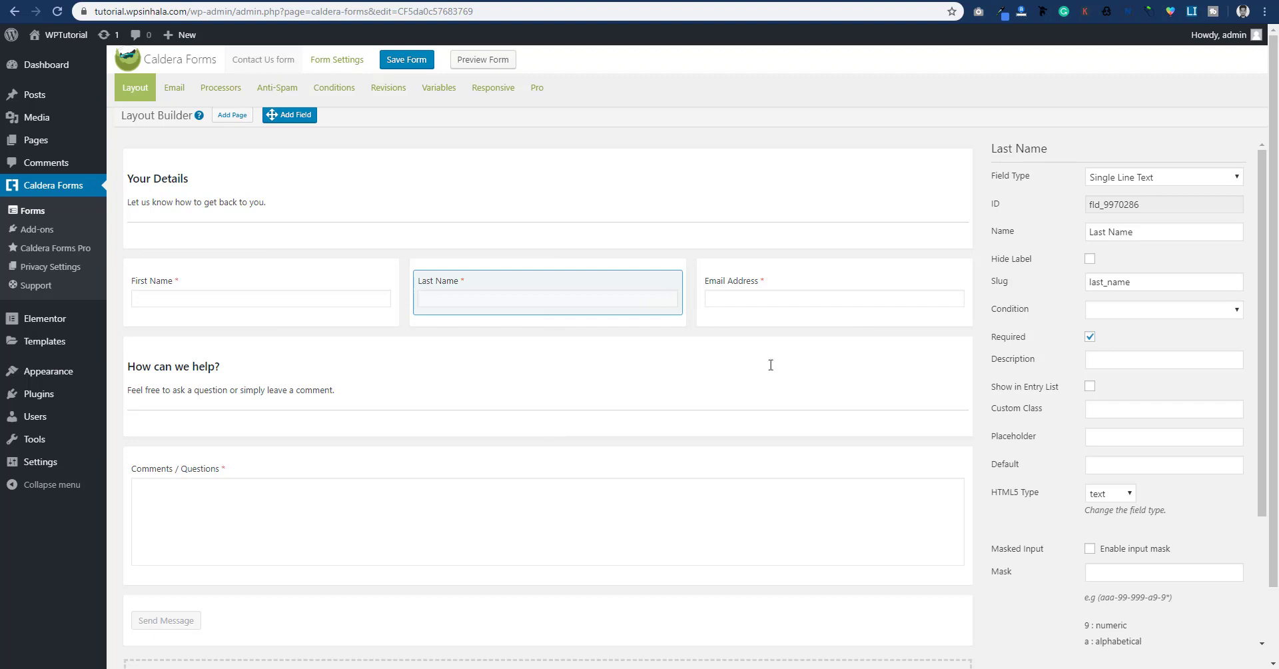
{"action": "scroll", "coordinate": [1099, 600], "scroll_direction": "down", "scroll_amount": 3}
{"action": "left_click", "coordinate": [1119, 641]}
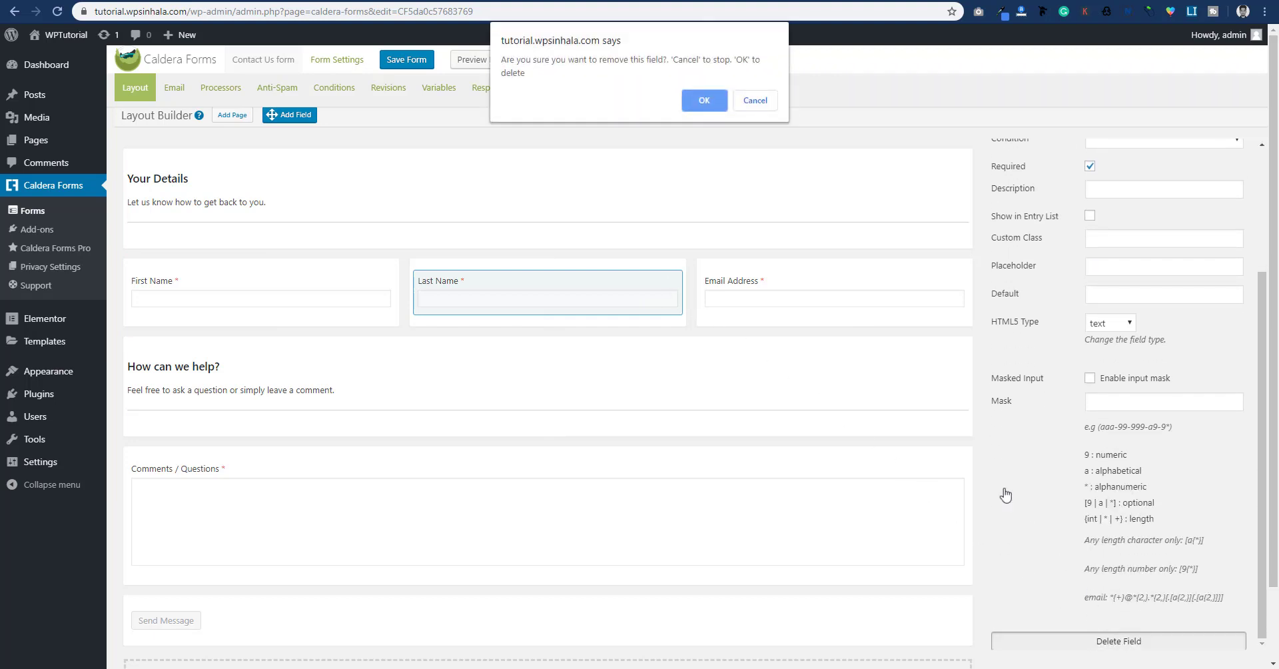
{"action": "left_click", "coordinate": [704, 100]}
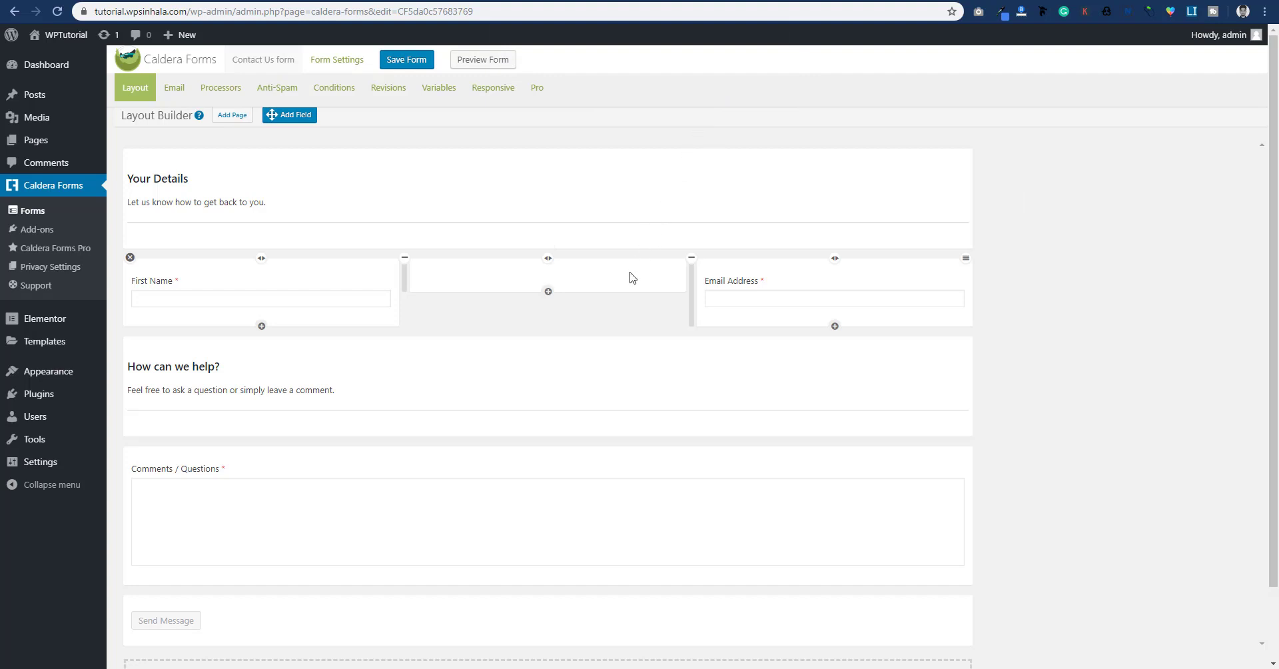
Merge the empty middle column into the First Name column and narrow it to widen the Email Address column.
{"action": "left_click", "coordinate": [404, 258]}
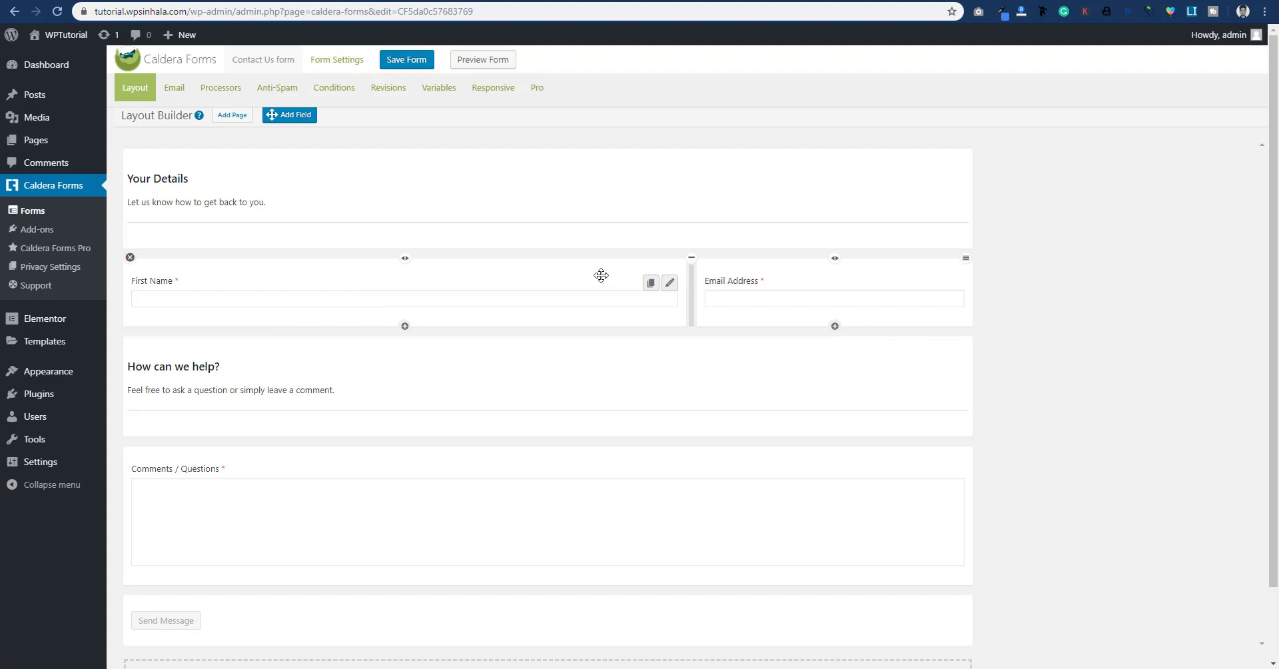
{"action": "left_click_drag", "start_coordinate": [692, 293], "coordinate": [603, 290]}
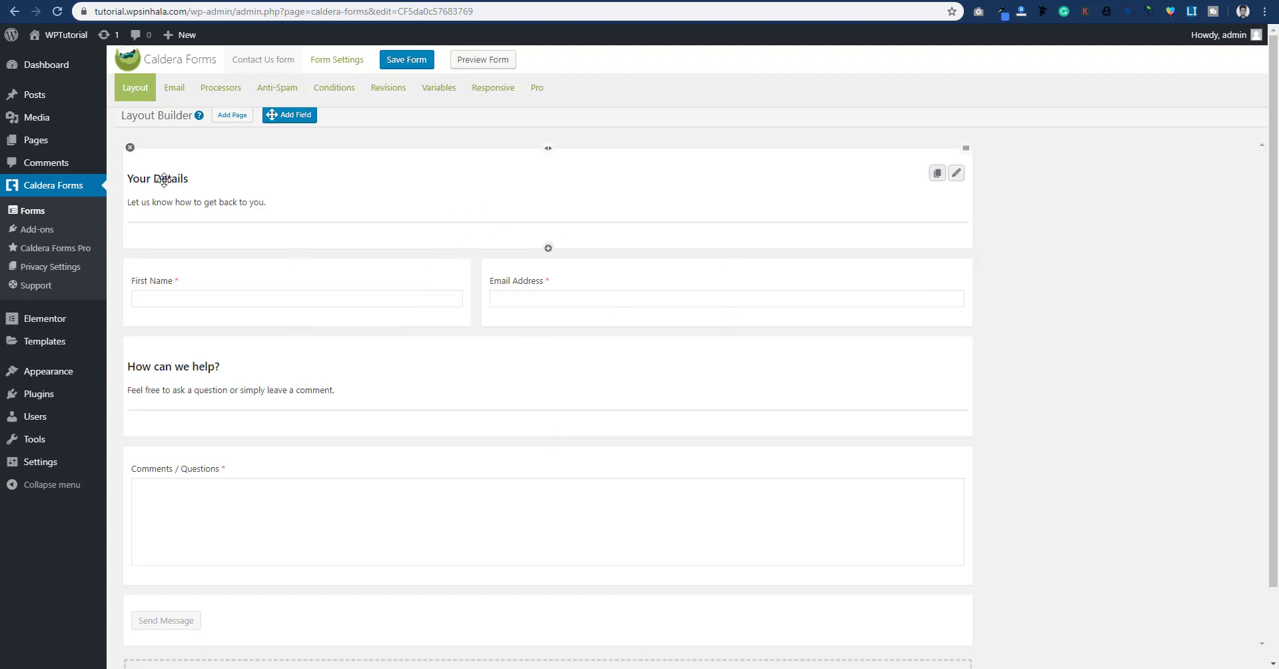
Open the HTML content of the Your Details header for editing and save the form.
{"action": "left_click", "coordinate": [956, 173]}
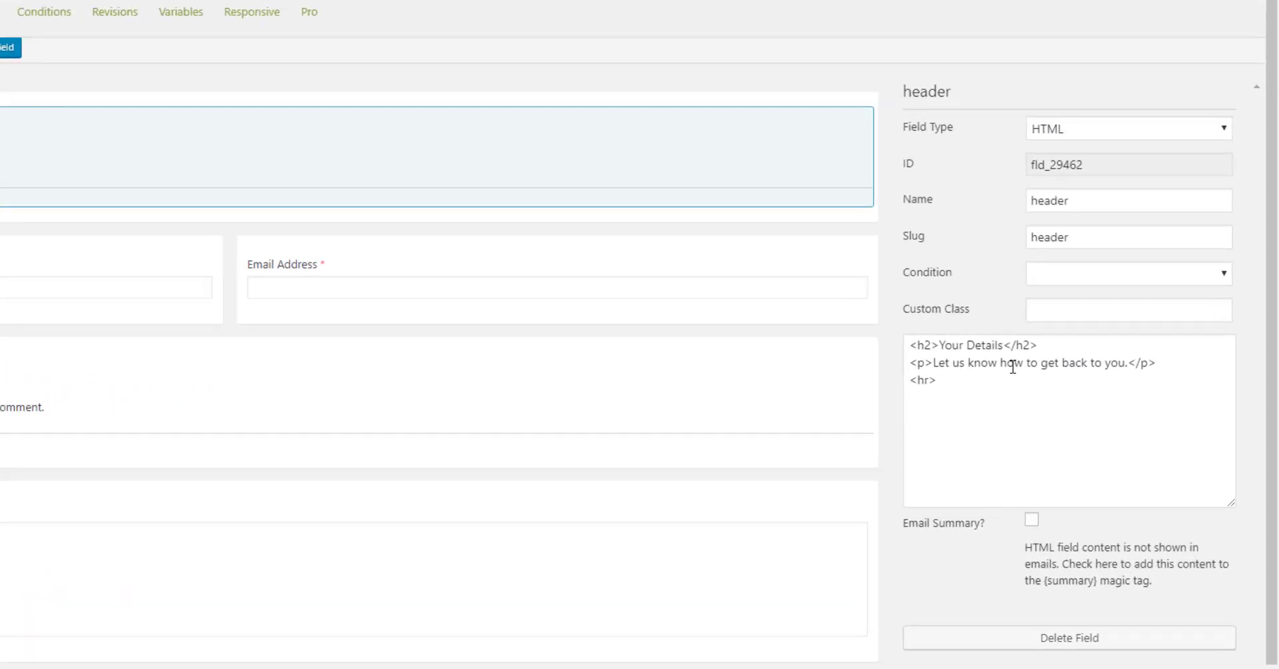
{"action": "left_click", "coordinate": [1098, 352]}
{"action": "left_click", "coordinate": [417, 108]}
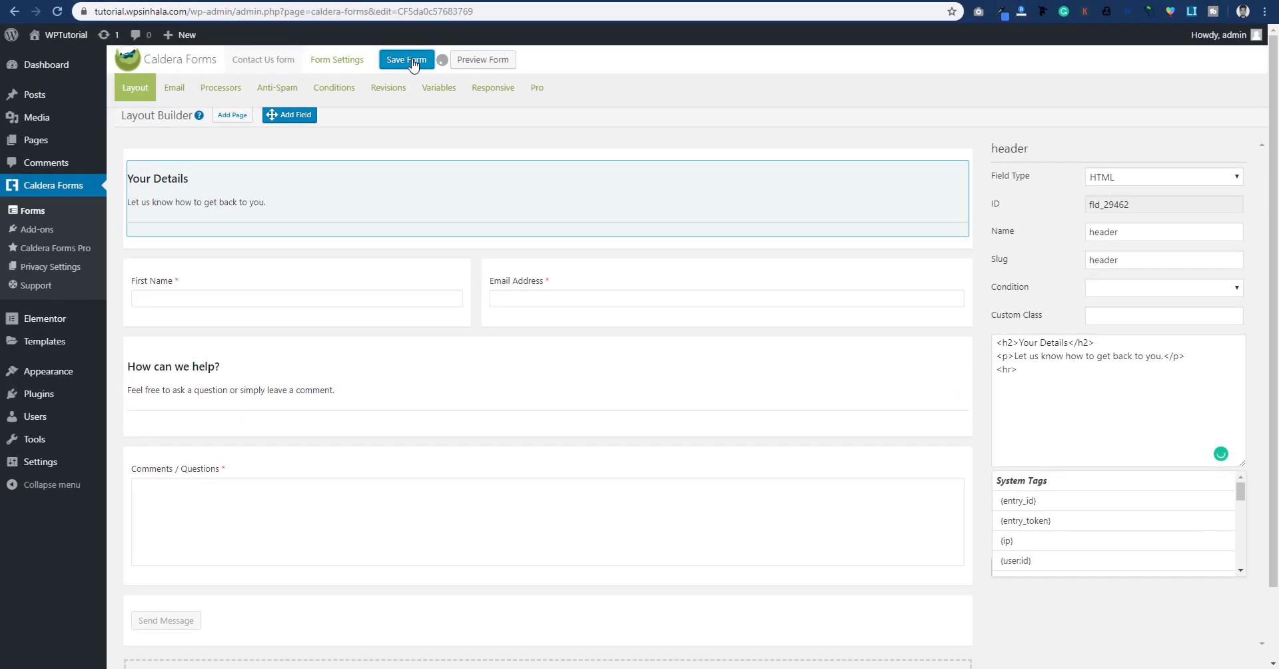
{"action": "left_click", "coordinate": [277, 22]}
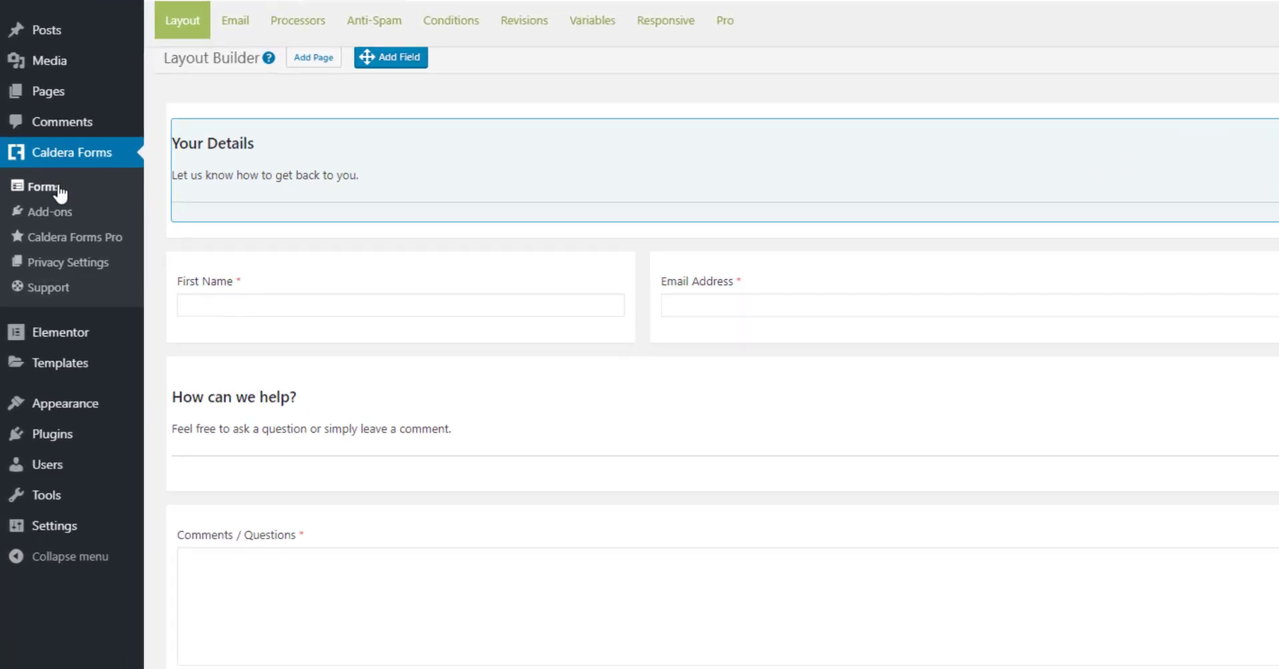
Copy the shortcode of the Contact Us form from the Caldera Forms list.
{"action": "left_click", "coordinate": [58, 192]}
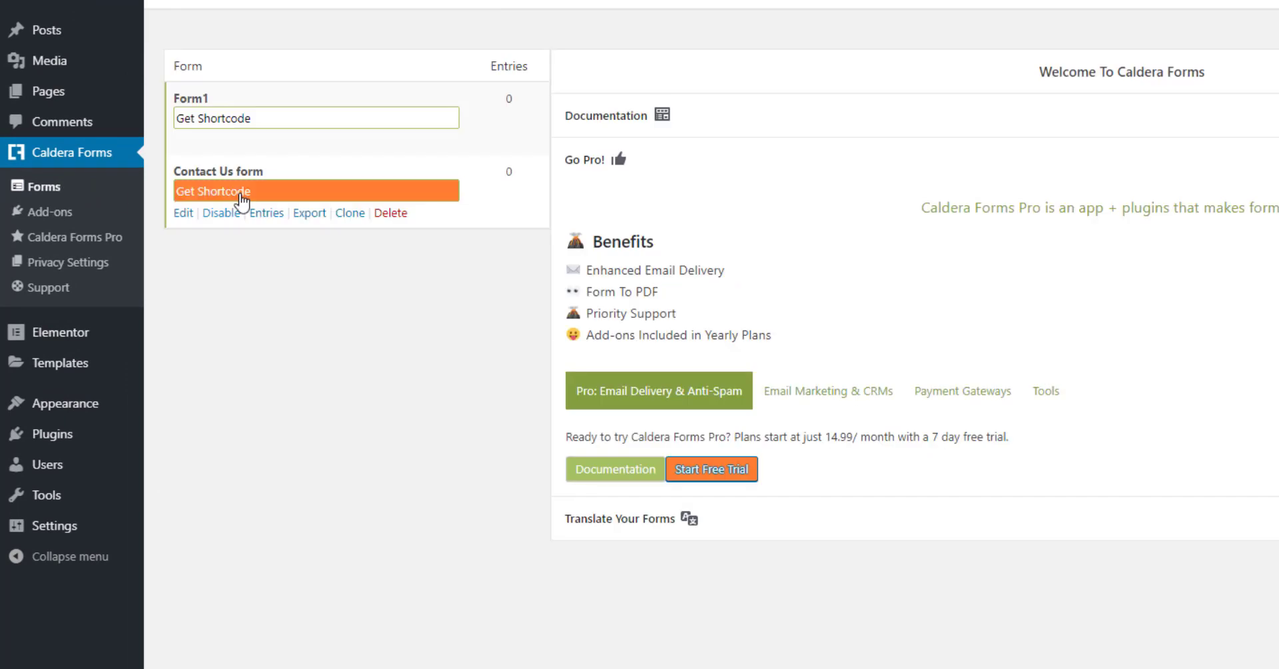
{"action": "left_click", "coordinate": [241, 195]}
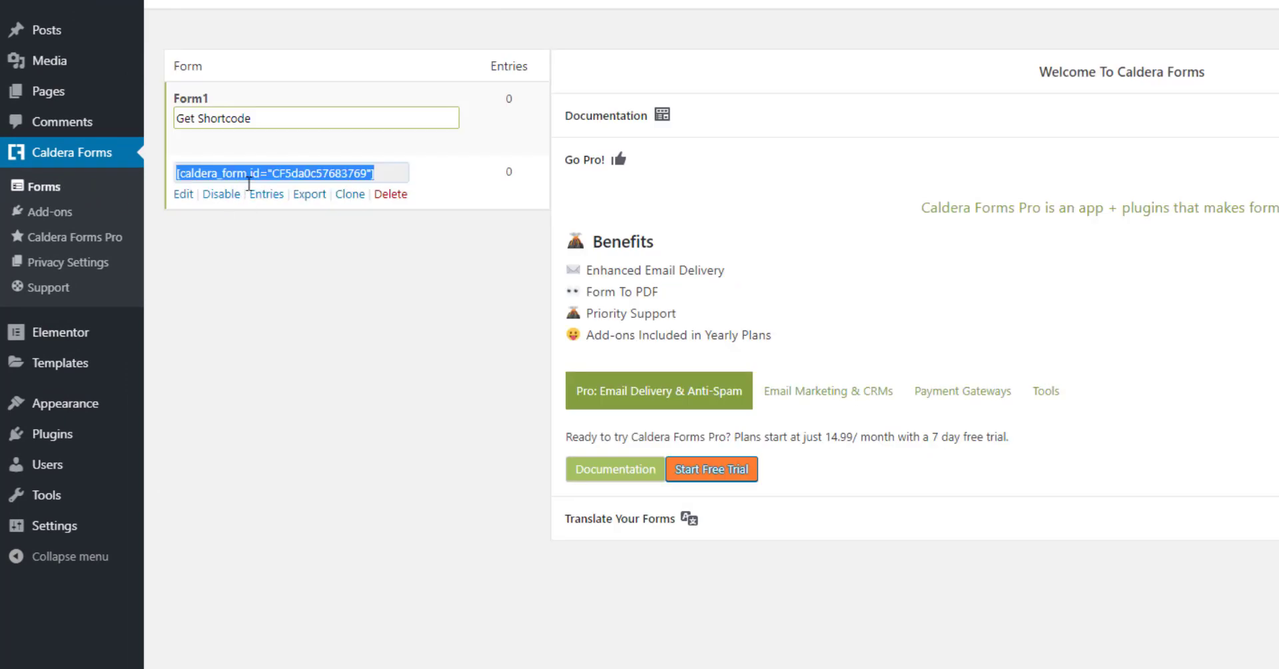
{"action": "right_click", "coordinate": [255, 173]}
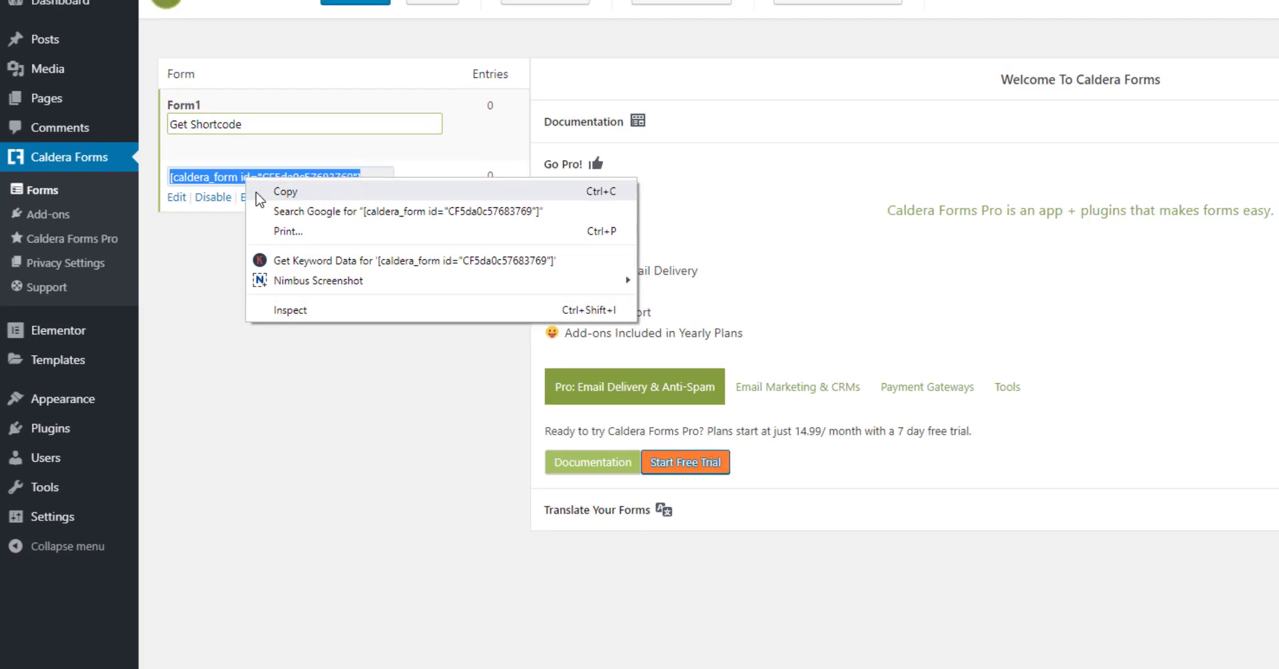
{"action": "left_click", "coordinate": [285, 192]}
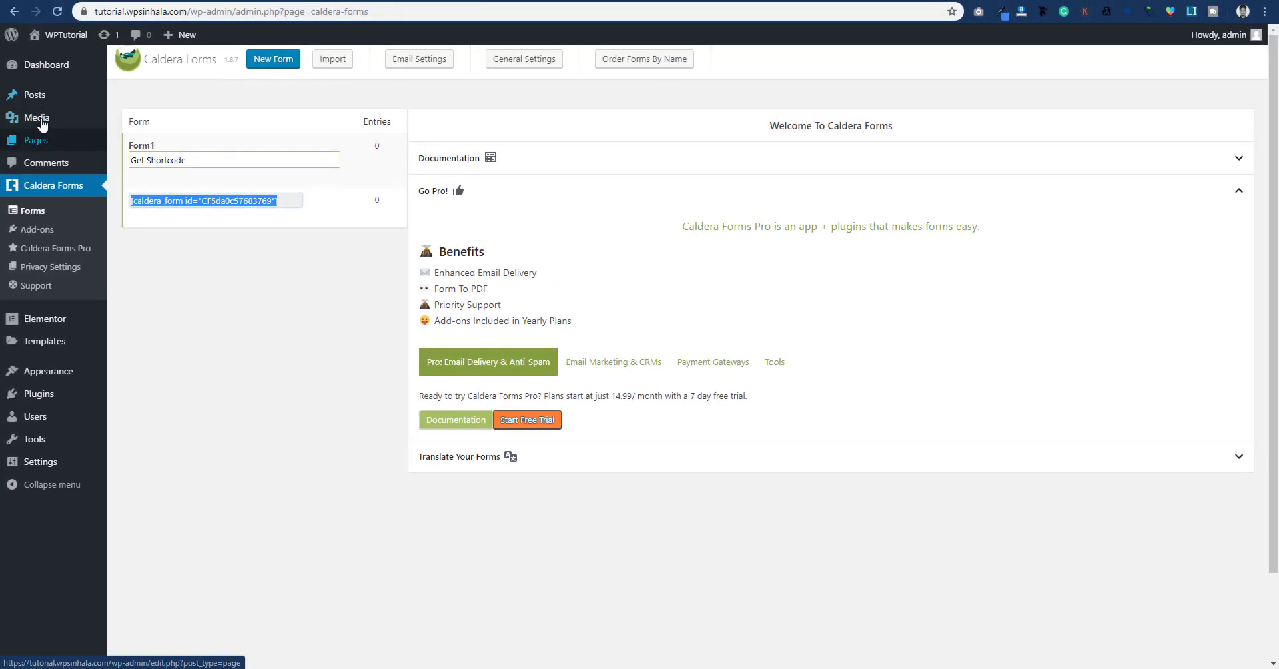
Insert the copied form shortcode into the body of the Caldera Form page and update the page.
{"action": "right_click", "coordinate": [138, 142]}
{"action": "left_click", "coordinate": [163, 148]}
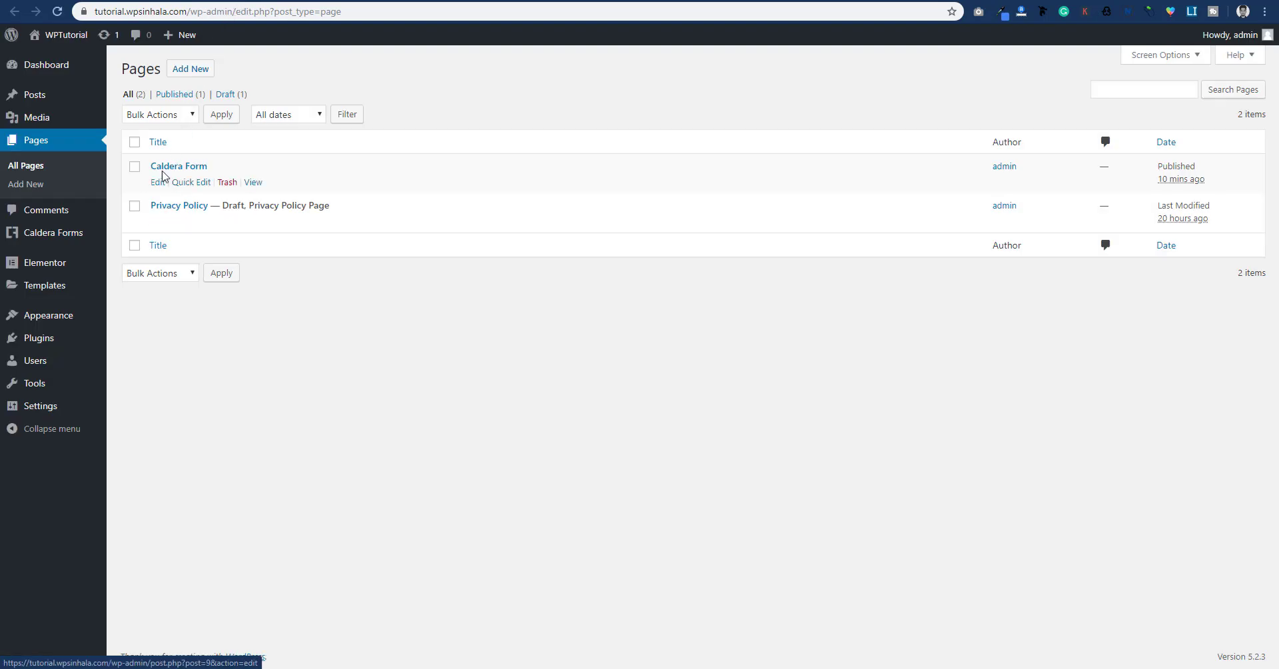
{"action": "left_click", "coordinate": [158, 183]}
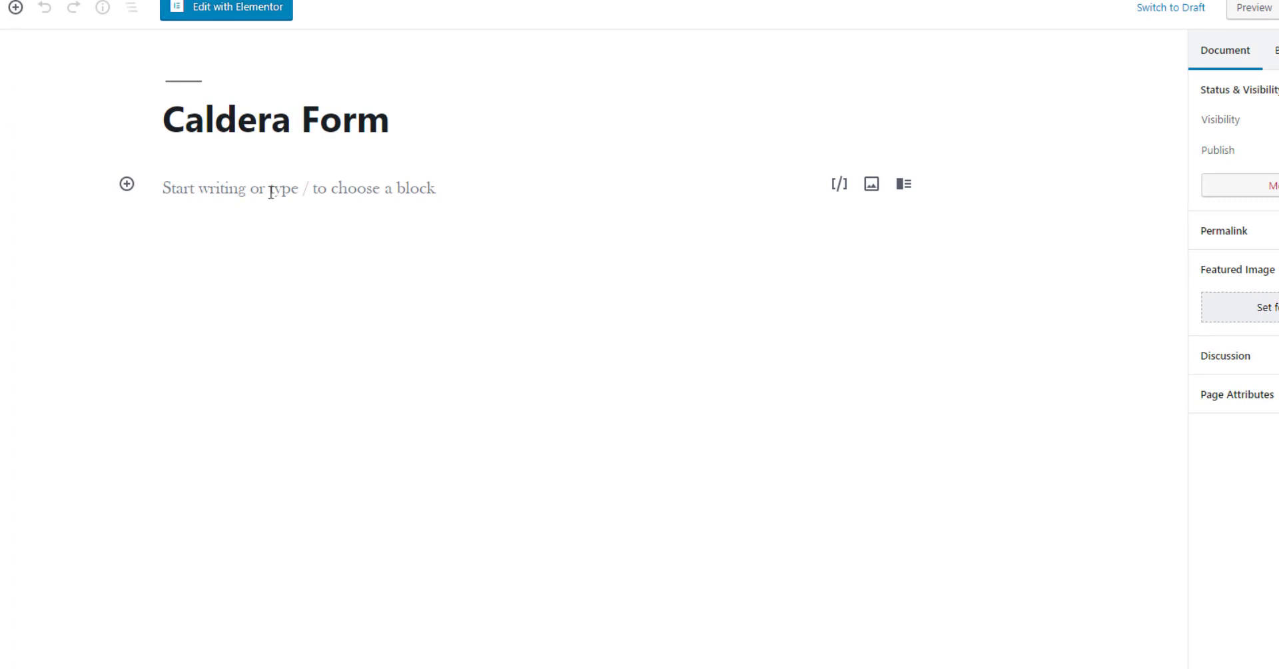
{"action": "left_click", "coordinate": [329, 218]}
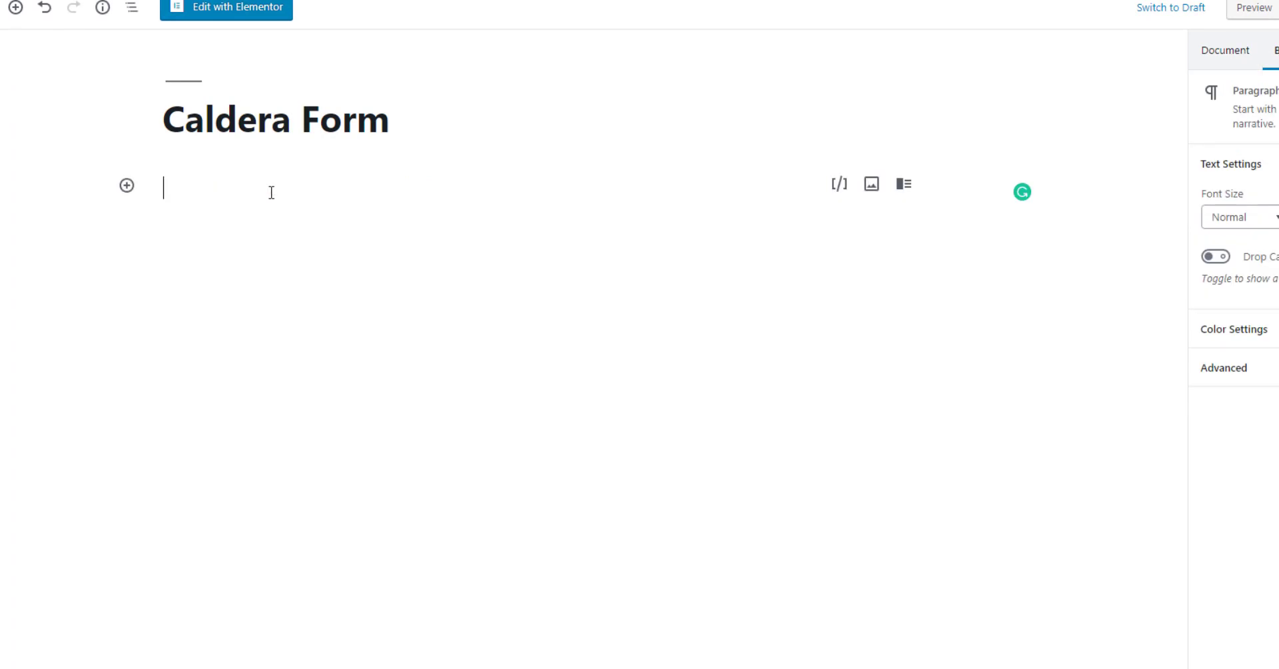
{"action": "key", "text": "ctrl+v"}
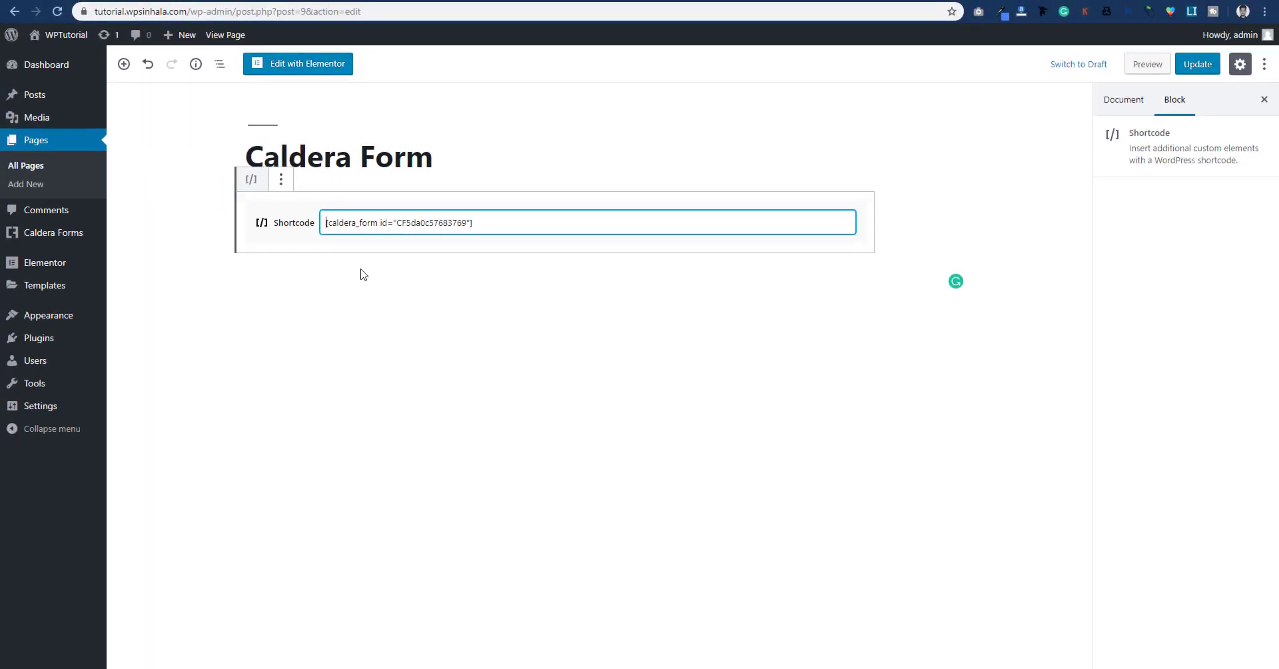
{"action": "left_click", "coordinate": [1197, 66]}
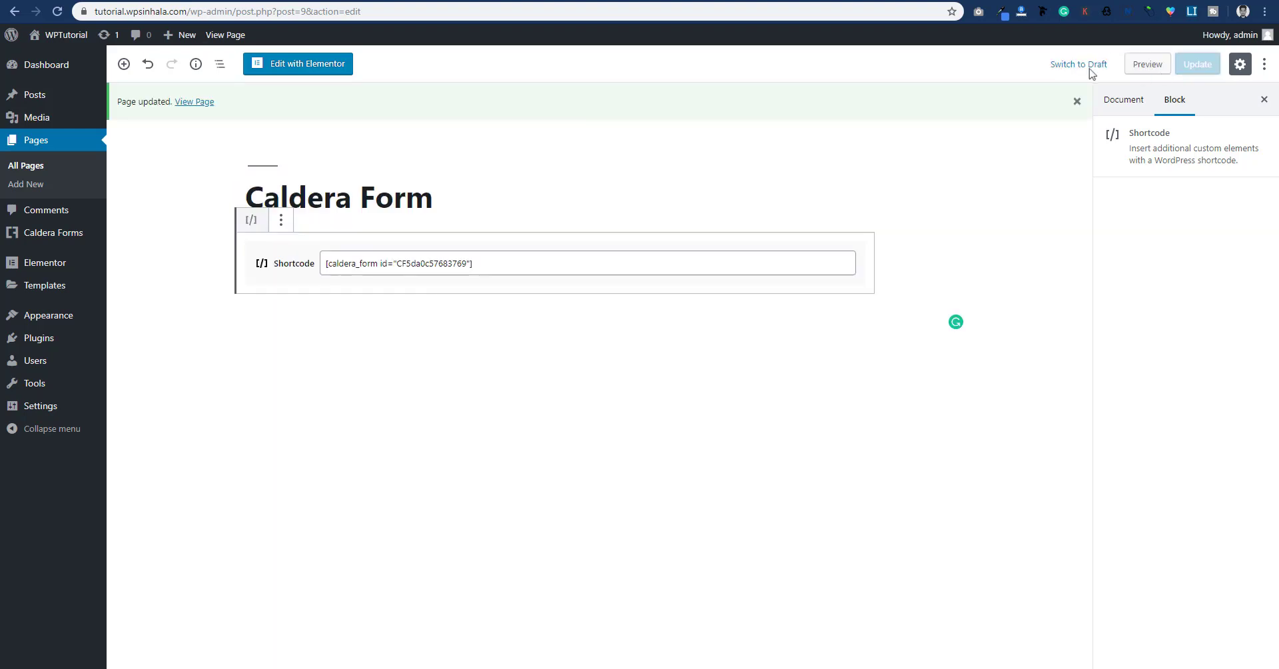
View the published Caldera Form page and test the contact form by submitting it with all fields empty.
{"action": "left_click", "coordinate": [194, 103]}
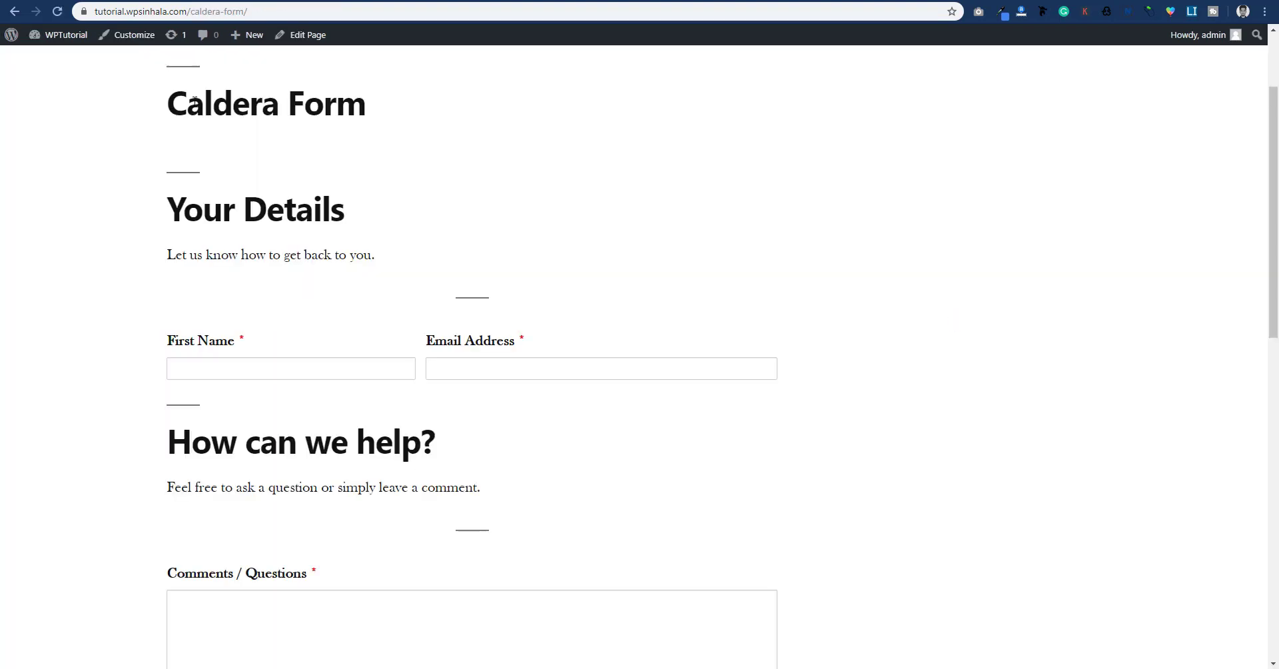
{"action": "left_click", "coordinate": [222, 366]}
{"action": "left_click", "coordinate": [511, 370]}
{"action": "scroll", "coordinate": [448, 351], "scroll_direction": "down", "scroll_amount": 3}
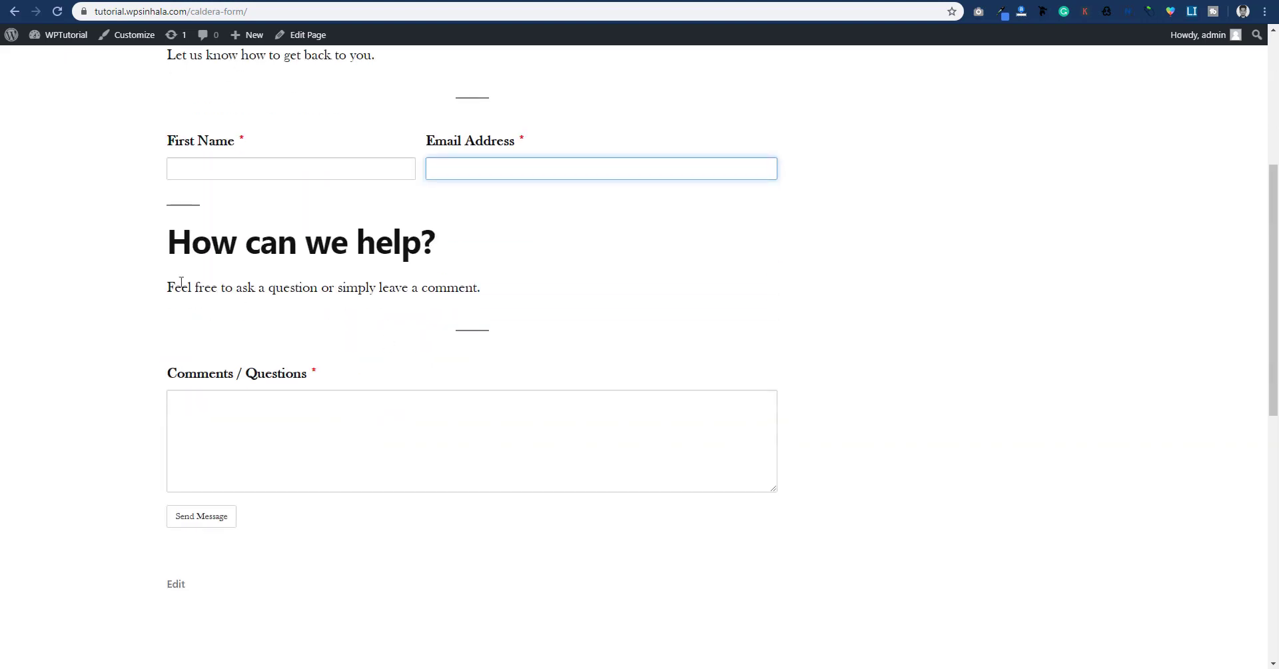
{"action": "left_click", "coordinate": [282, 434]}
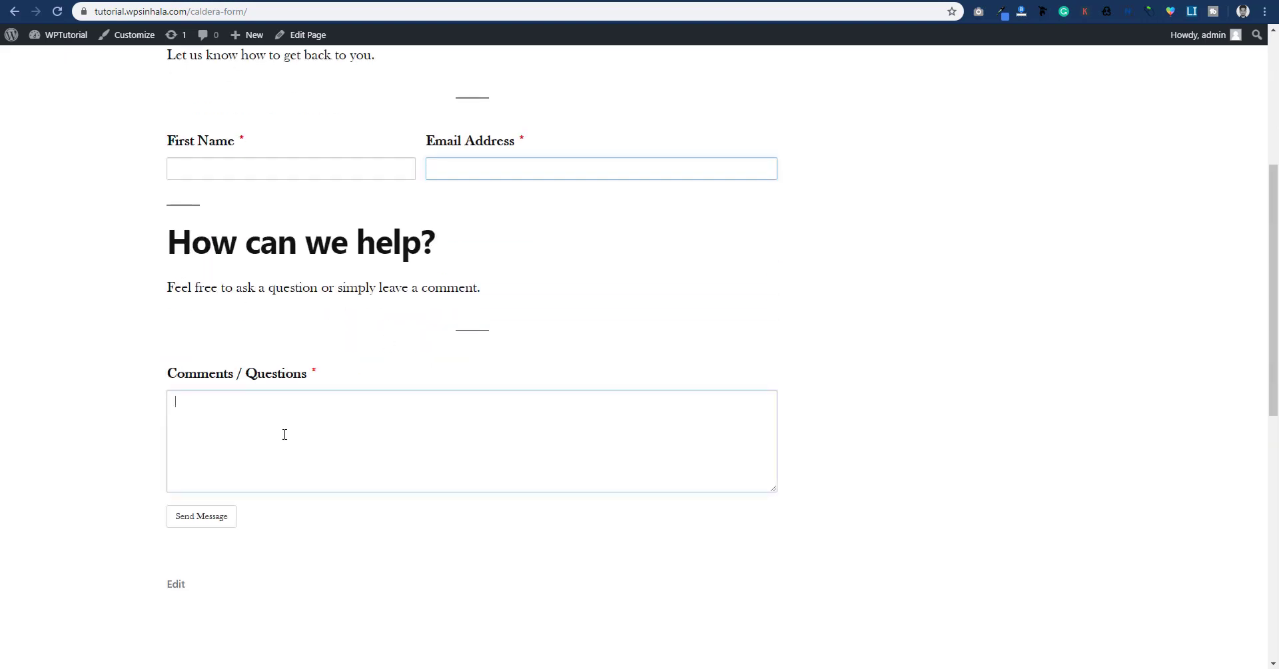
{"action": "scroll", "coordinate": [274, 426], "scroll_direction": "down", "scroll_amount": 2}
{"action": "left_click", "coordinate": [203, 383]}
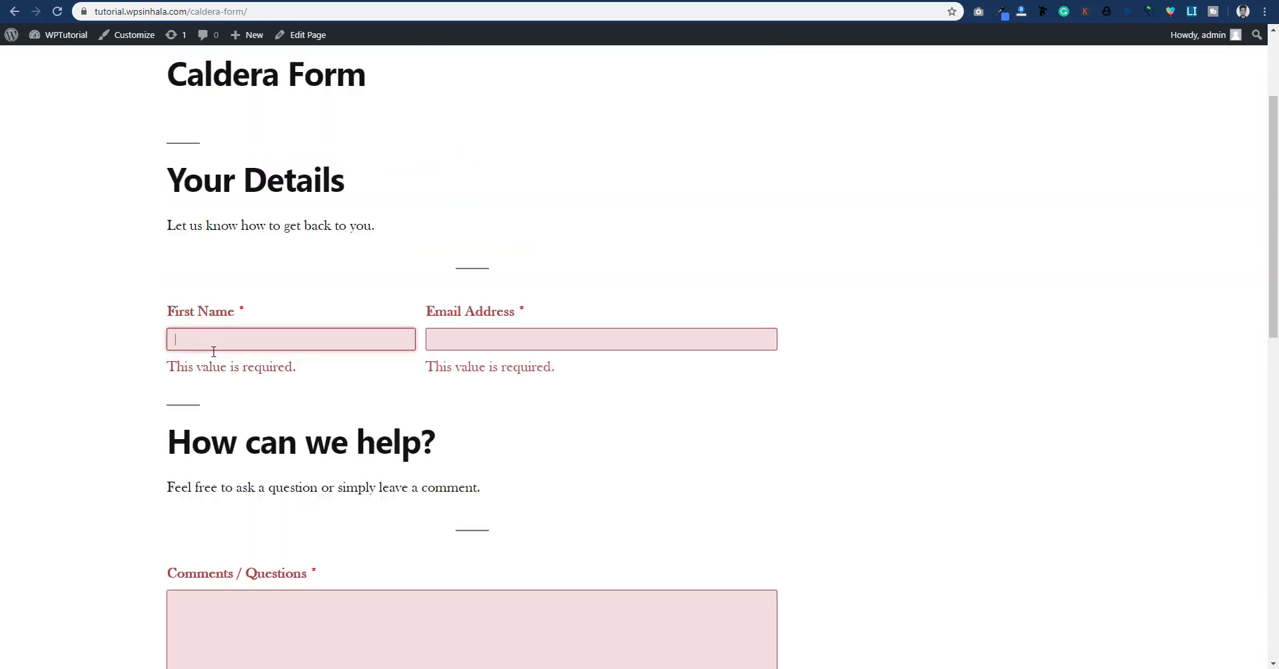
{"action": "scroll", "coordinate": [259, 90], "scroll_direction": "up", "scroll_amount": 2}
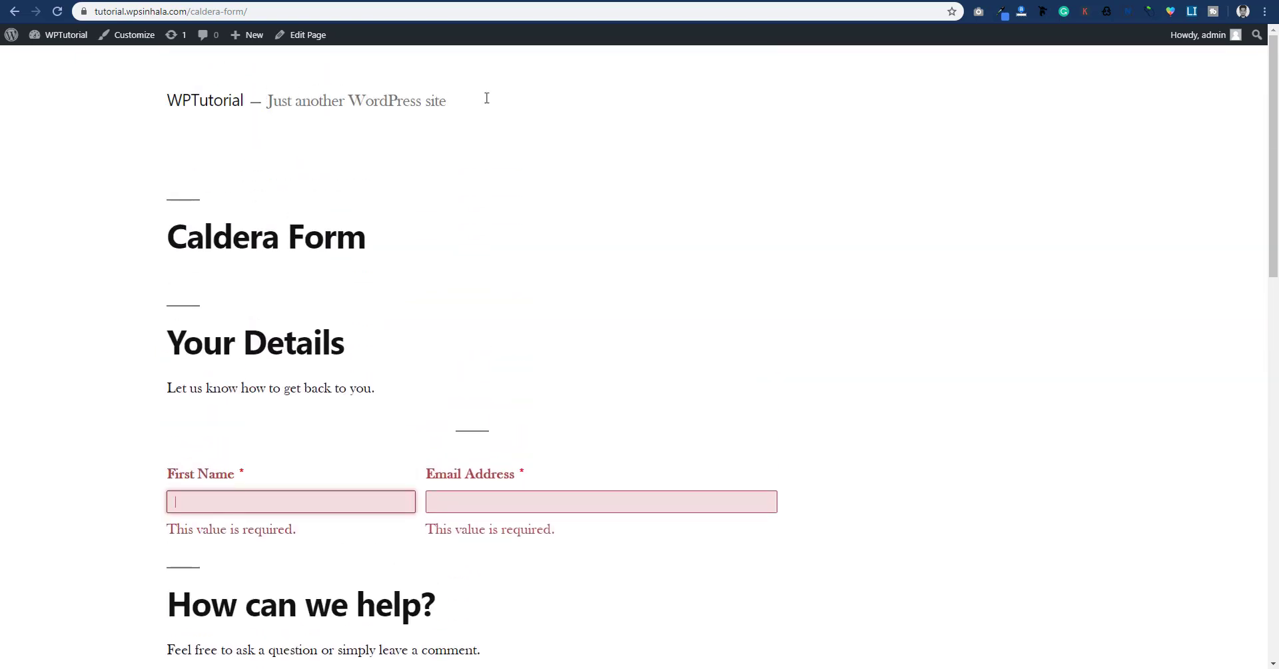
{"action": "scroll", "coordinate": [1228, 130], "scroll_direction": "down", "scroll_amount": 1}
{"action": "scroll", "coordinate": [639, 353], "scroll_direction": "up", "scroll_amount": 1}
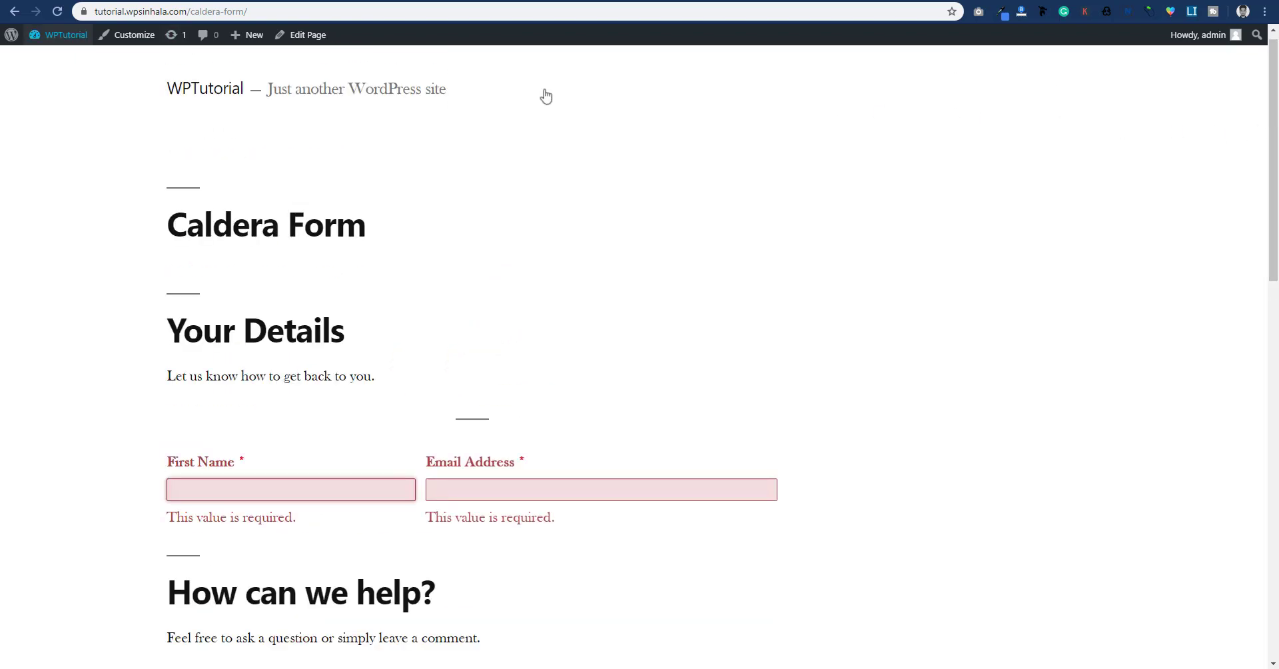
Return to the site's dashboard to switch the theme, and check the contact form's appearance on the Caldera Form page.
{"action": "mouse_move", "coordinate": [58, 35]}
{"action": "left_click", "coordinate": [51, 62]}
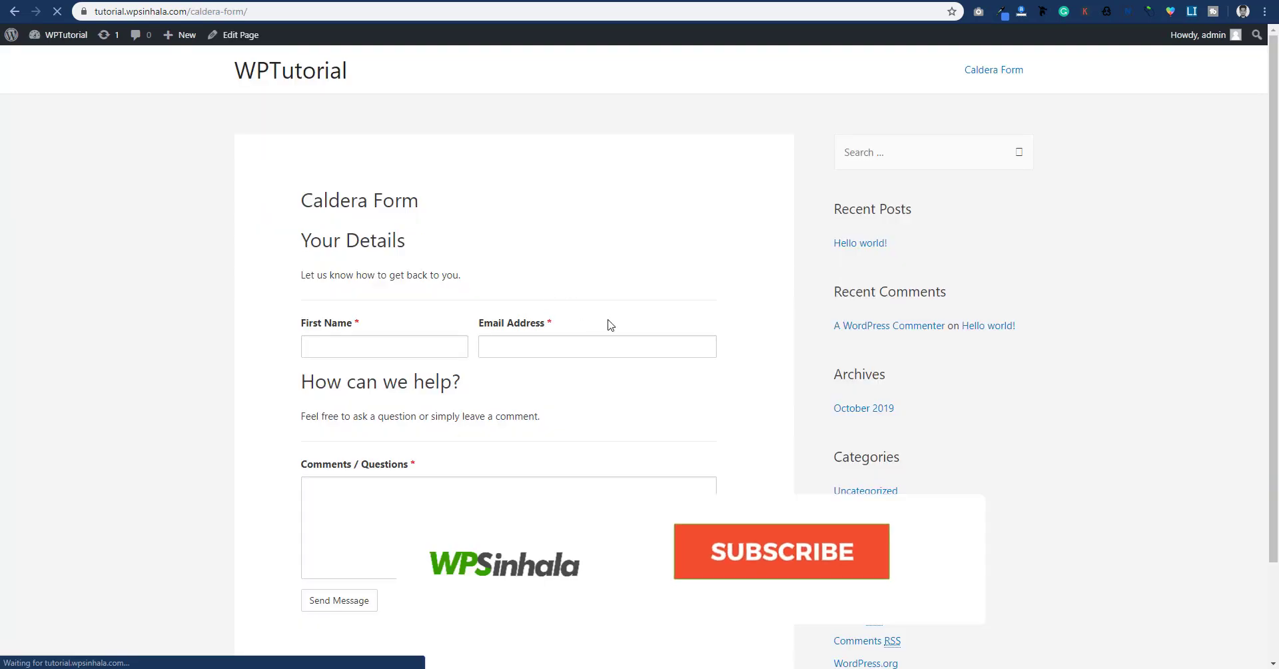
{"action": "scroll", "coordinate": [606, 323], "scroll_direction": "down", "scroll_amount": 2}
{"action": "scroll", "coordinate": [598, 324], "scroll_direction": "up", "scroll_amount": 1}
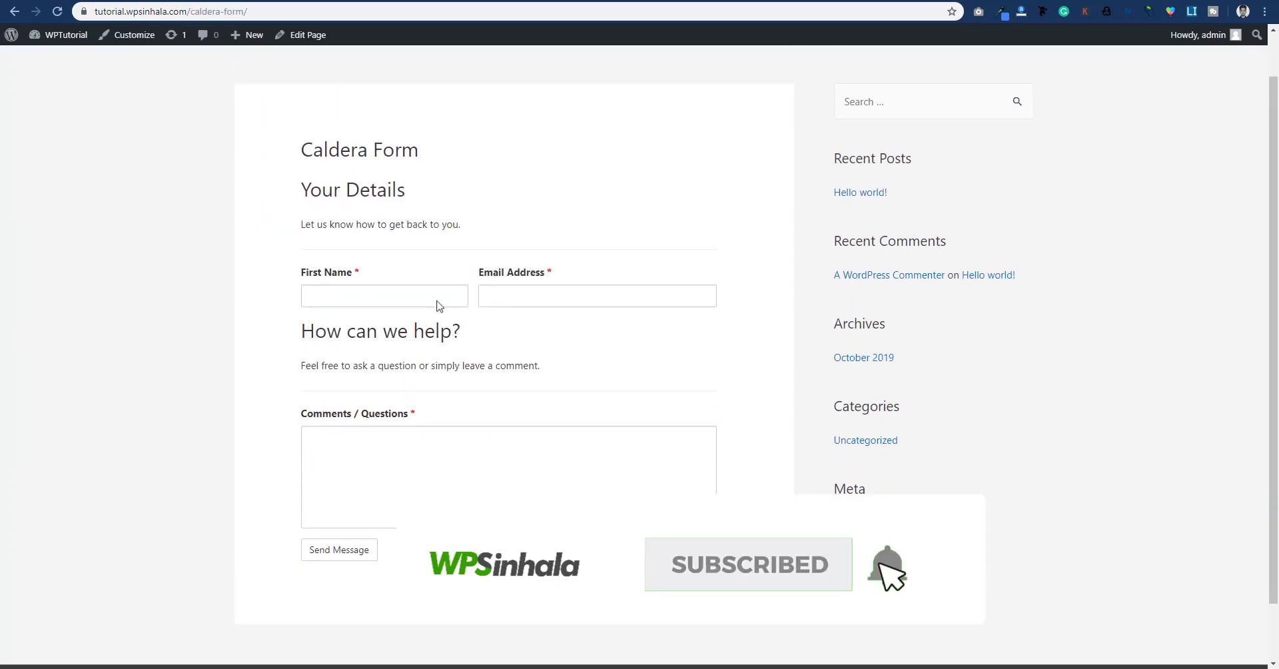
Check the name, email and comments fields and the message submission of the form on the published Caldera Form page.
{"action": "left_click", "coordinate": [402, 294]}
{"action": "left_click", "coordinate": [516, 300]}
{"action": "left_click", "coordinate": [346, 430]}
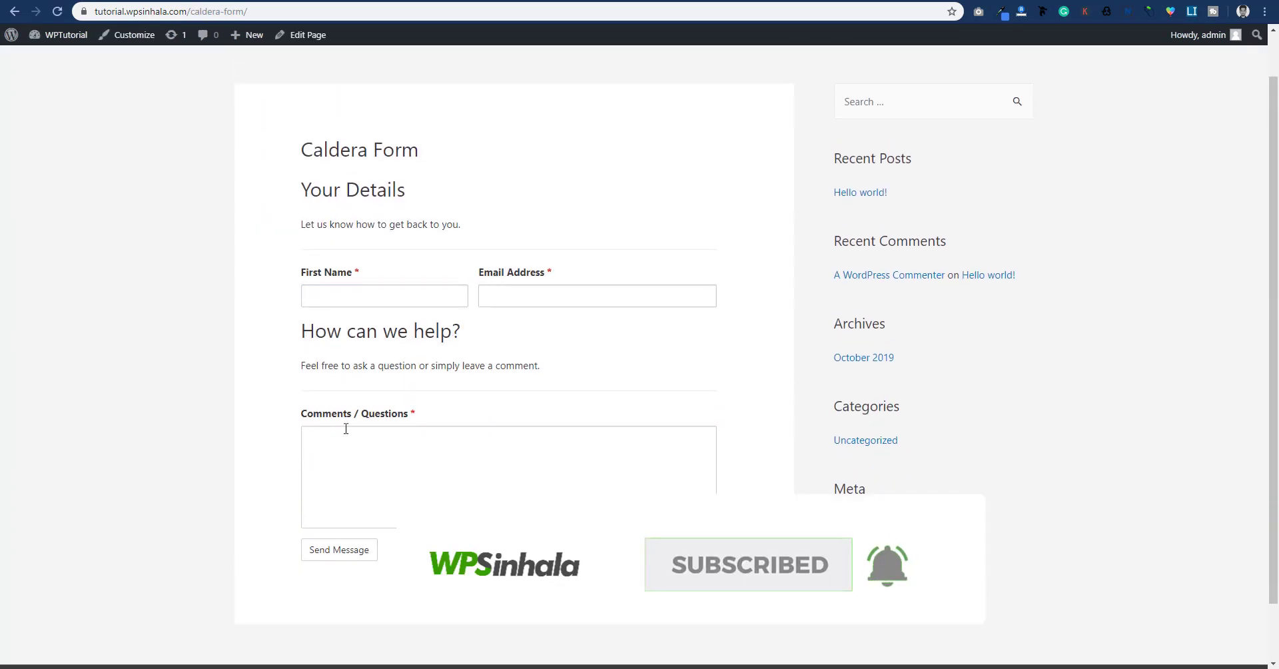
{"action": "left_click", "coordinate": [351, 551]}
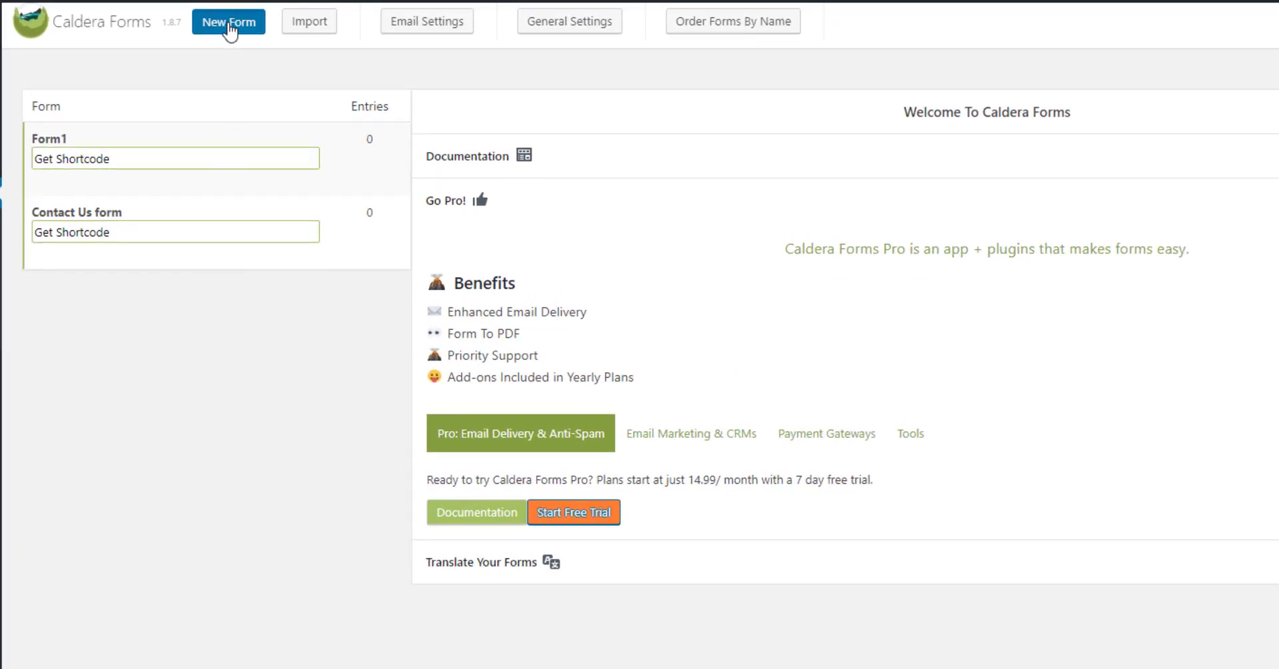
Create a new form in Caldera Forms from the Blank Form template.
{"action": "left_click", "coordinate": [230, 27]}
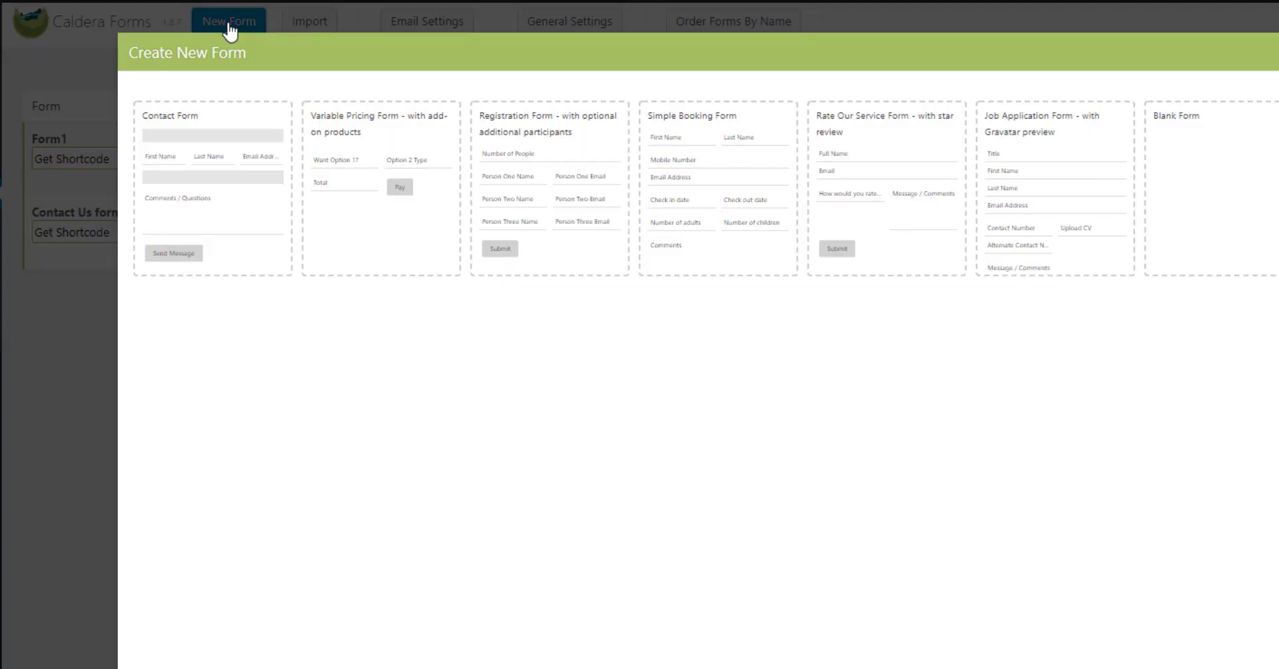
{"action": "left_click", "coordinate": [1201, 206]}
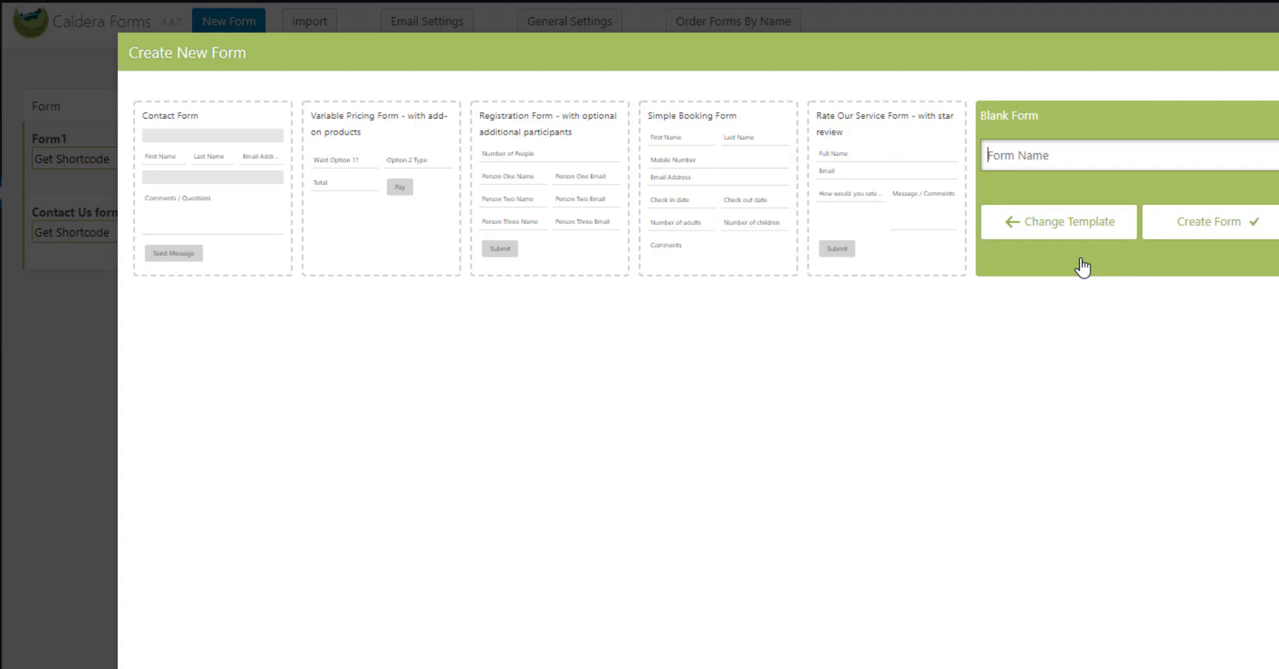
{"action": "key", "text": "Return"}
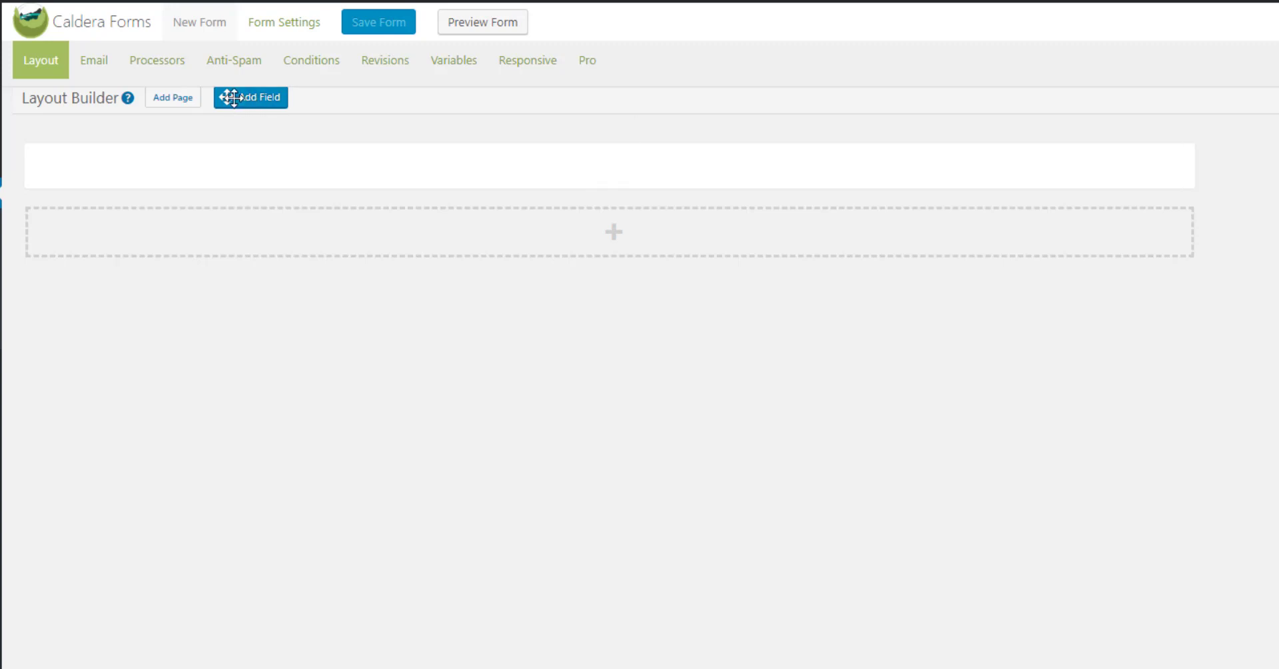
Add a Single Line Text field to the empty first row of the new form.
{"action": "left_click_drag", "start_coordinate": [232, 97], "coordinate": [206, 160]}
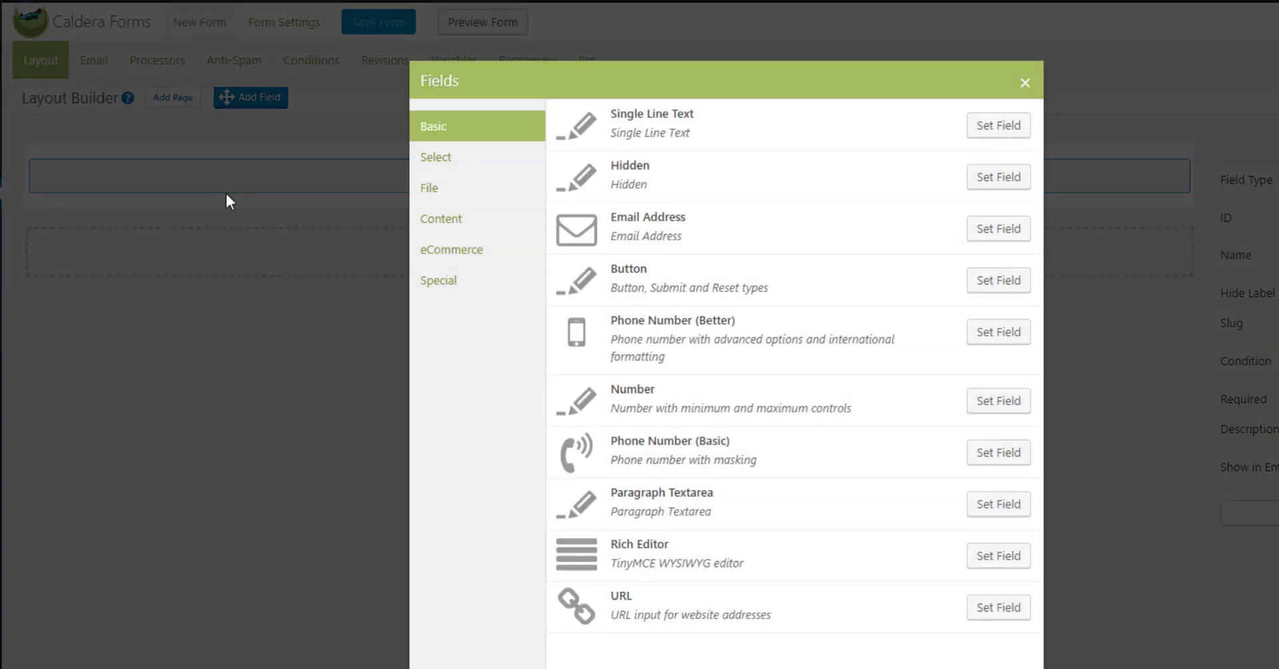
{"action": "left_click", "coordinate": [506, 159]}
{"action": "left_click", "coordinate": [477, 196]}
{"action": "left_click", "coordinate": [459, 128]}
{"action": "left_click", "coordinate": [984, 128]}
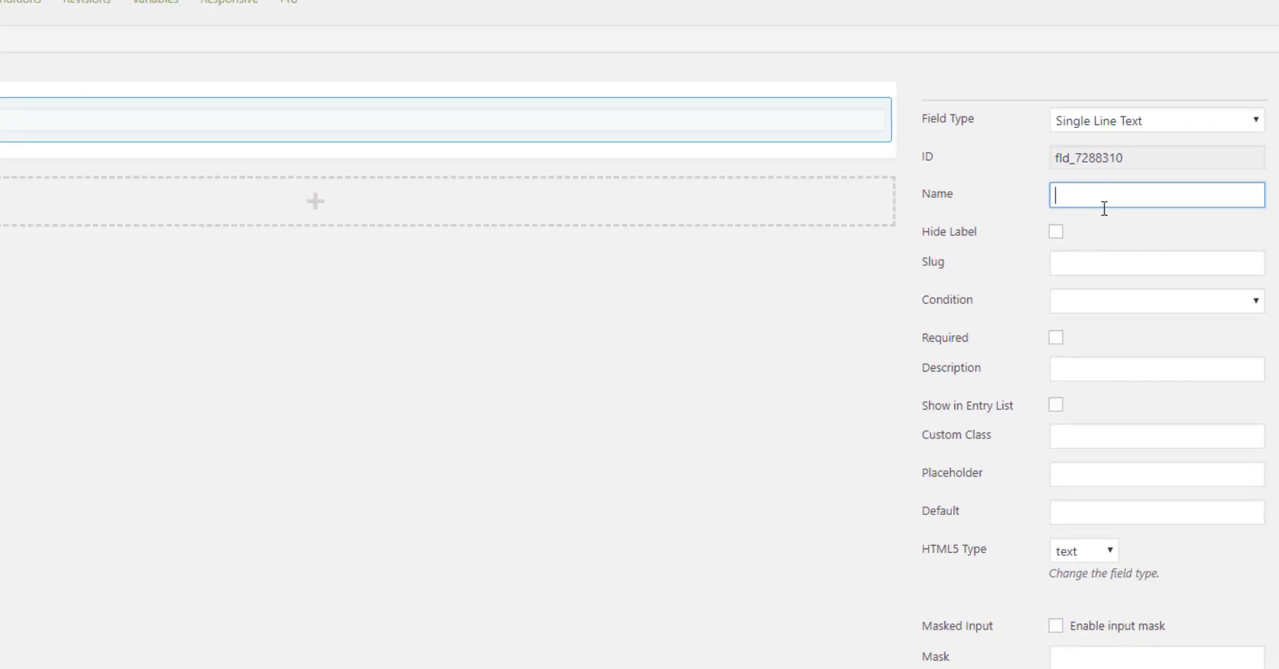
Name the new text field First Name and make it required.
{"action": "type", "text": "First Name"}
{"action": "left_click", "coordinate": [1115, 261]}
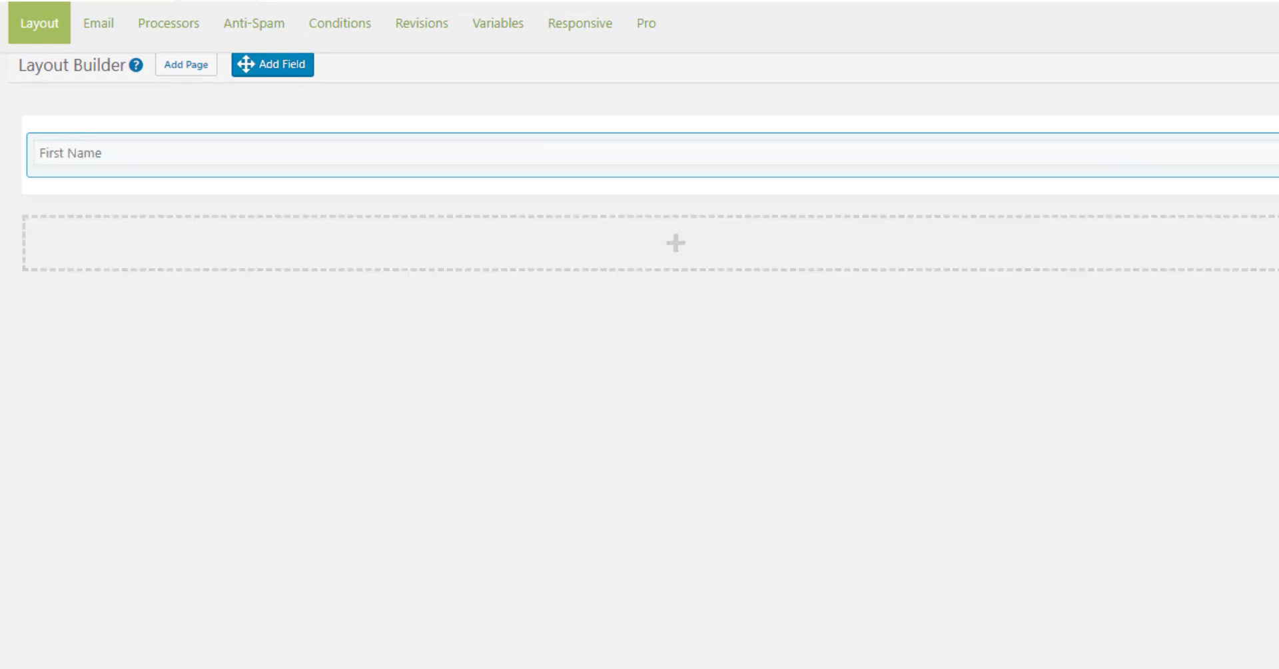
{"action": "left_click", "coordinate": [1100, 337]}
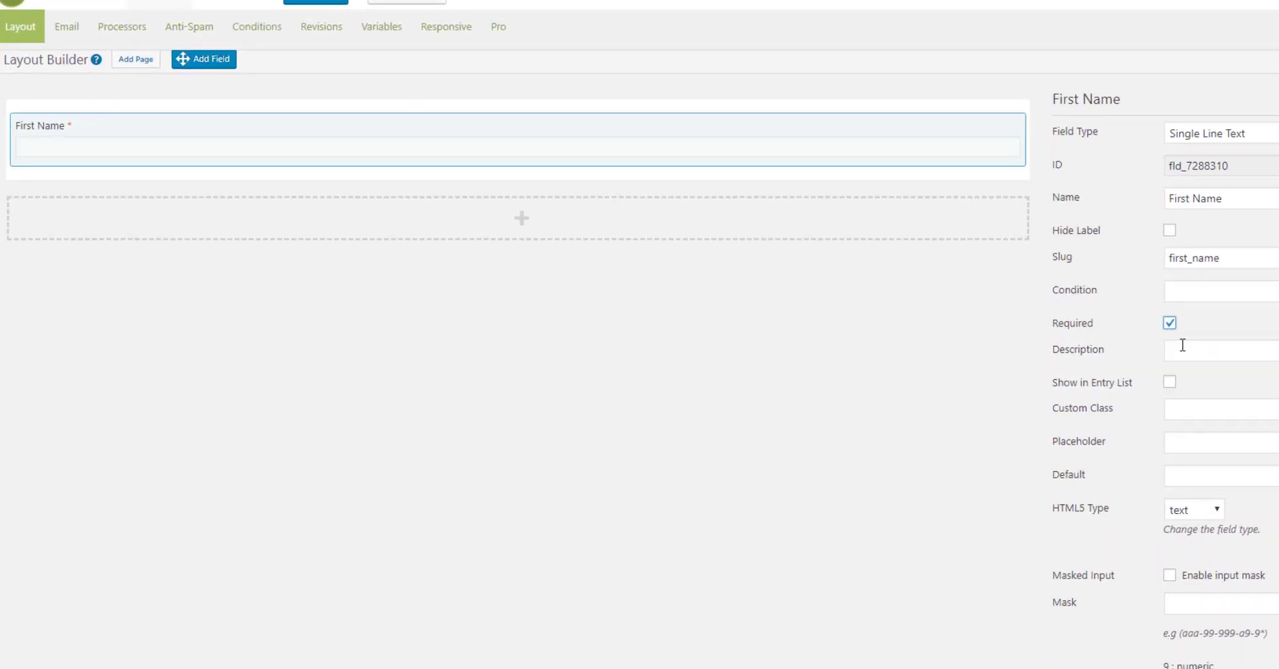
Try the sample description "Youradfajkdfahjhj" on the First Name field and clear it again.
{"action": "left_click", "coordinate": [1186, 351]}
{"action": "type", "text": "Youradfajkdfahjhj"}
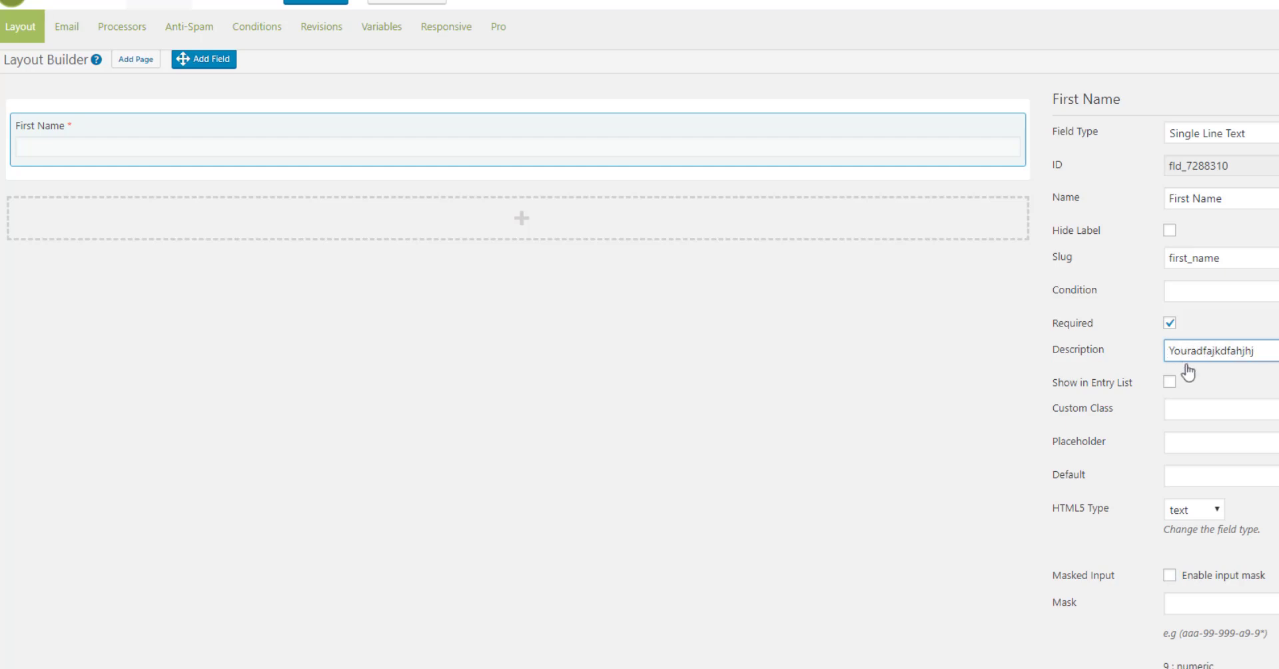
{"action": "left_click", "coordinate": [1188, 392]}
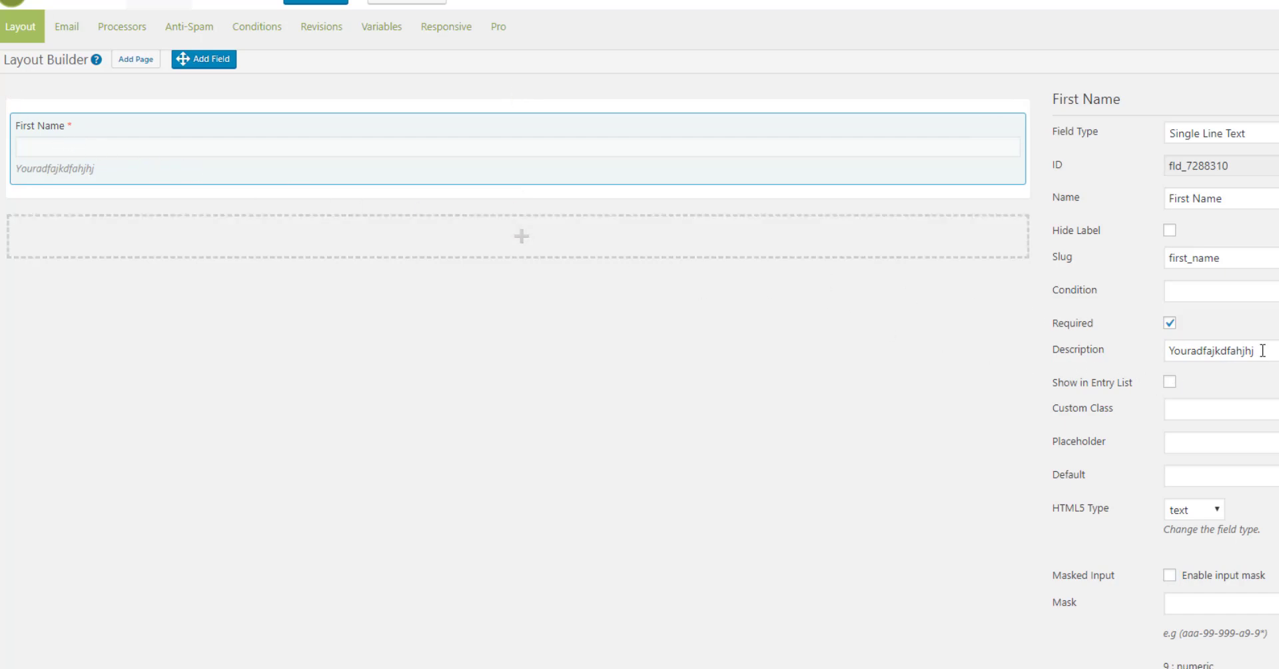
{"action": "left_click_drag", "start_coordinate": [1262, 350], "coordinate": [1164, 347]}
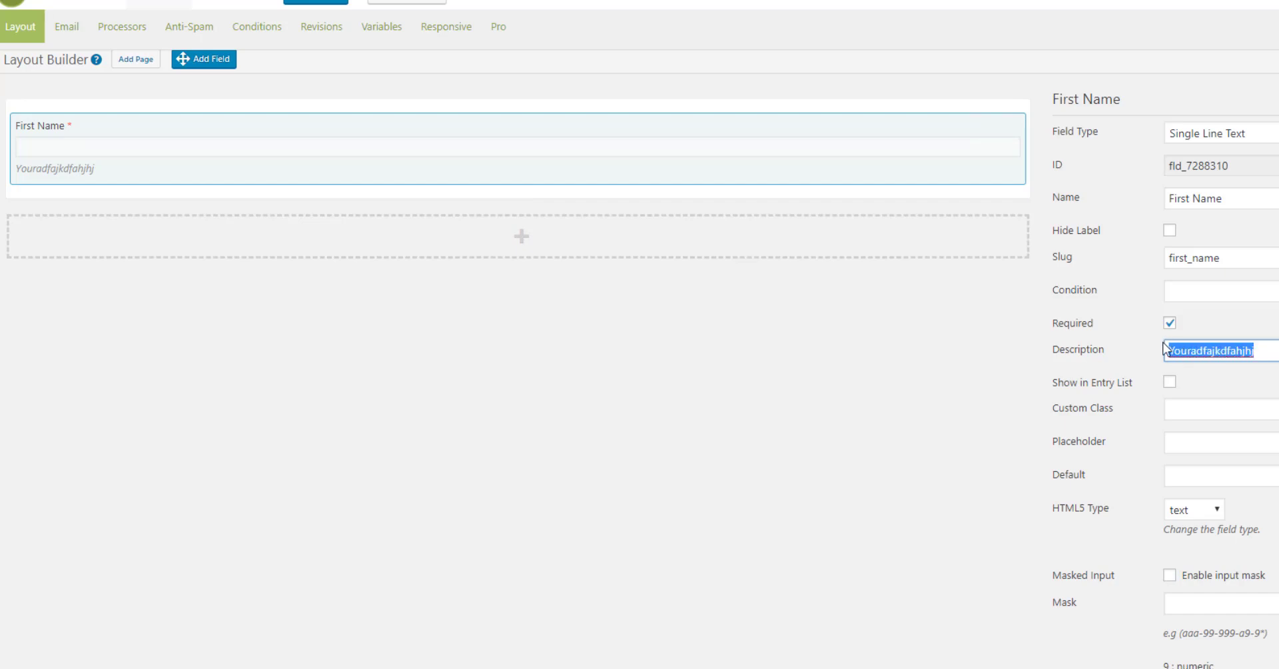
{"action": "key", "text": "BackSpace"}
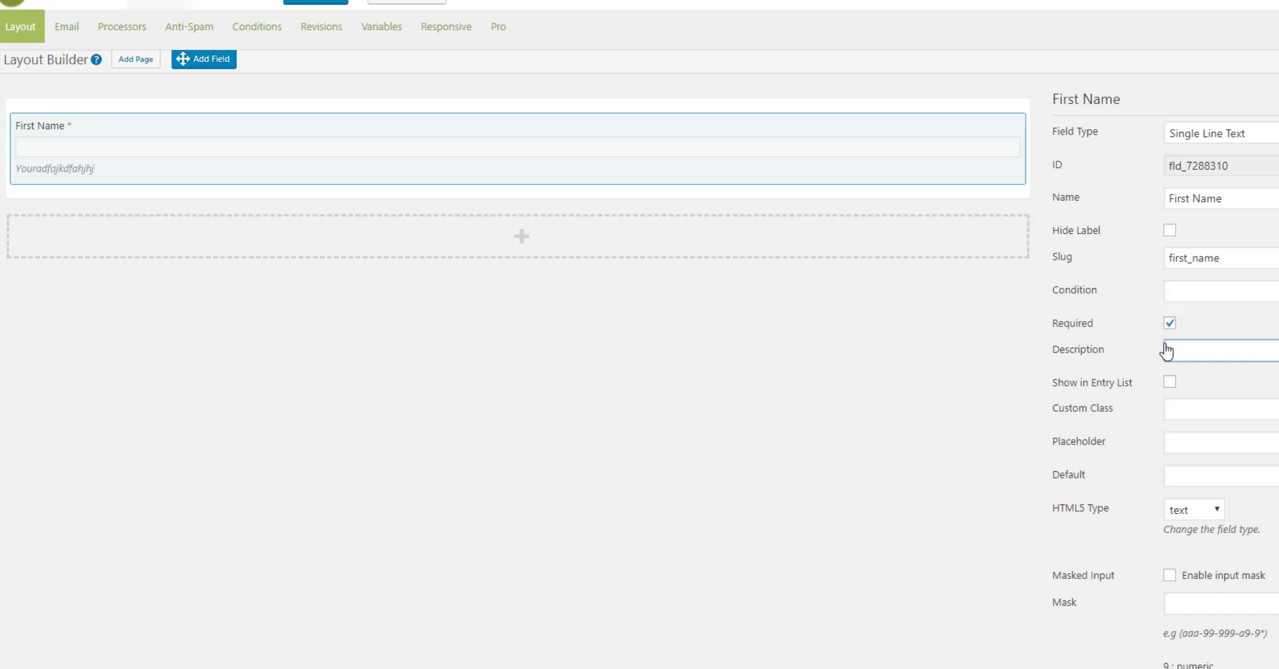
Set the placeholder of the First Name field to "Type your first name".
{"action": "scroll", "coordinate": [1196, 366], "scroll_direction": "down", "scroll_amount": 1}
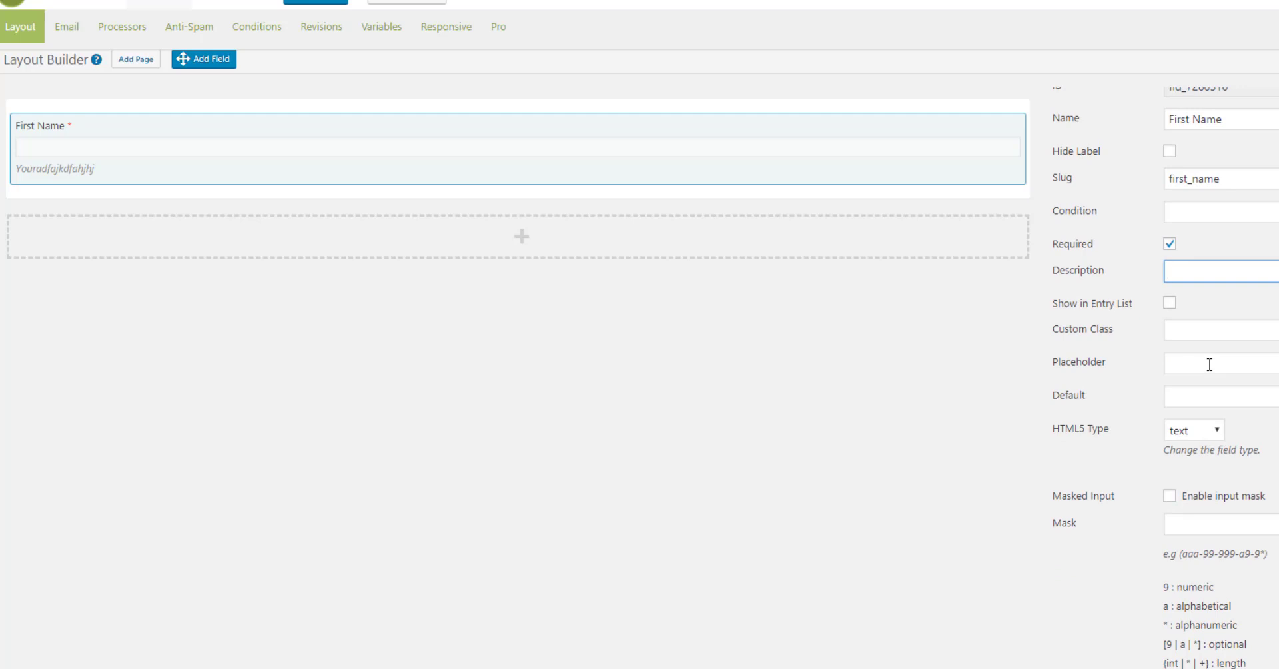
{"action": "left_click", "coordinate": [1209, 364]}
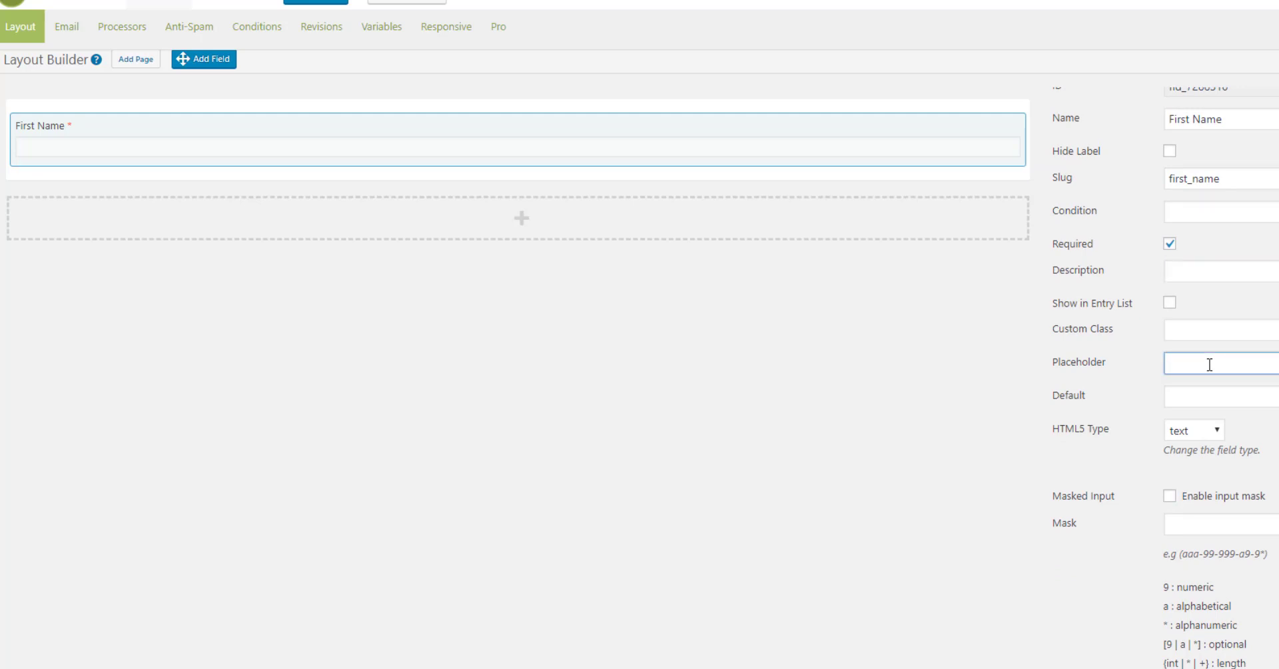
{"action": "type", "text": "Type"}
{"action": "type", "text": " H"}
{"action": "type", "text": "our first Name"}
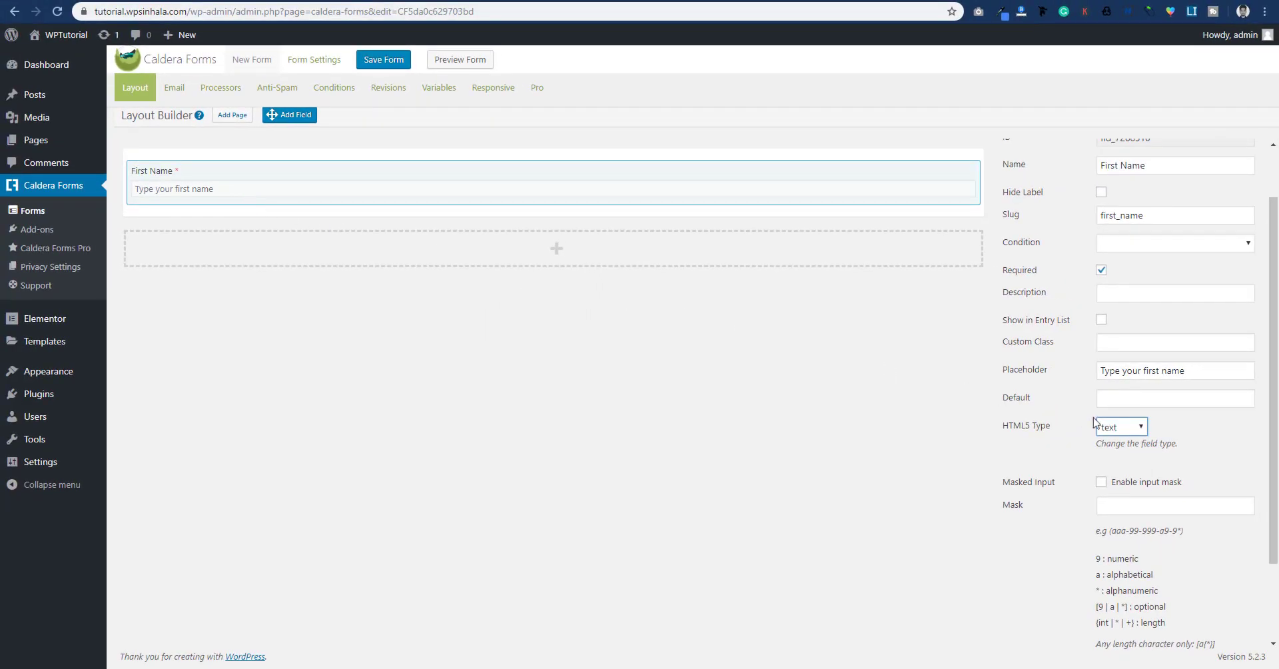
Look through the available HTML5 types for the First Name field without changing the selection.
{"action": "left_click", "coordinate": [1127, 428]}
{"action": "key", "text": "Down"}
{"action": "key", "text": "Down"}
{"action": "key", "text": "Down"}
{"action": "key", "text": "Down"}
{"action": "key", "text": "Down"}
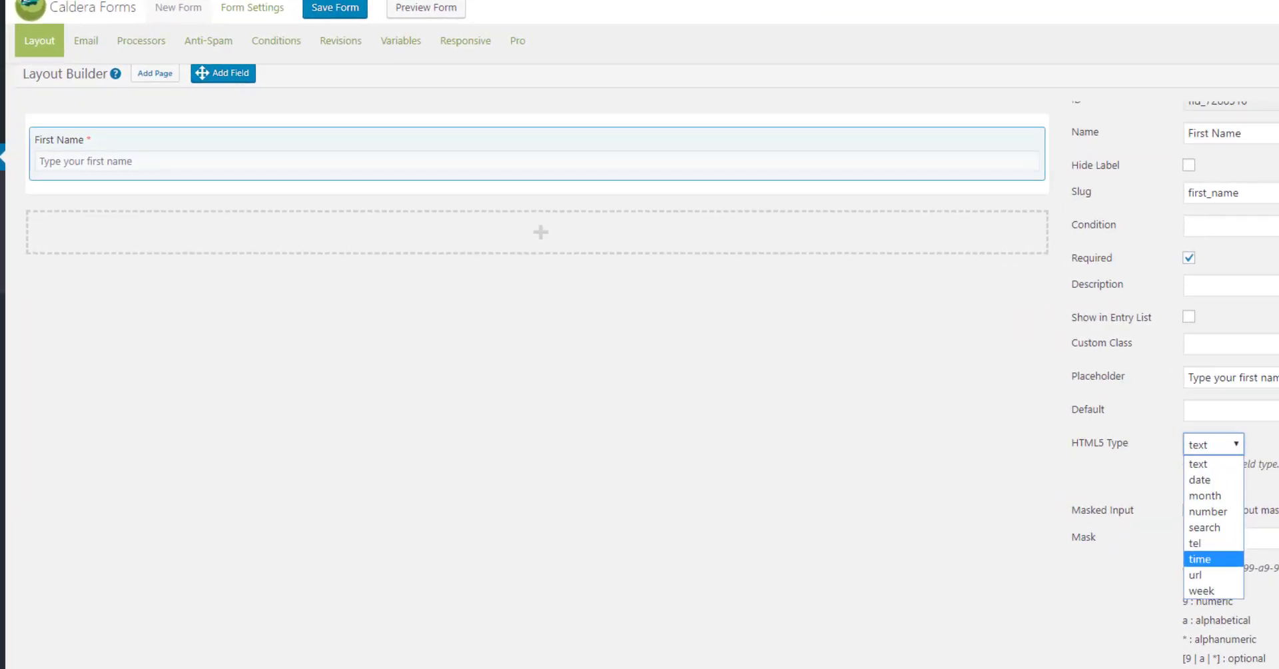
{"action": "key", "text": "Up"}
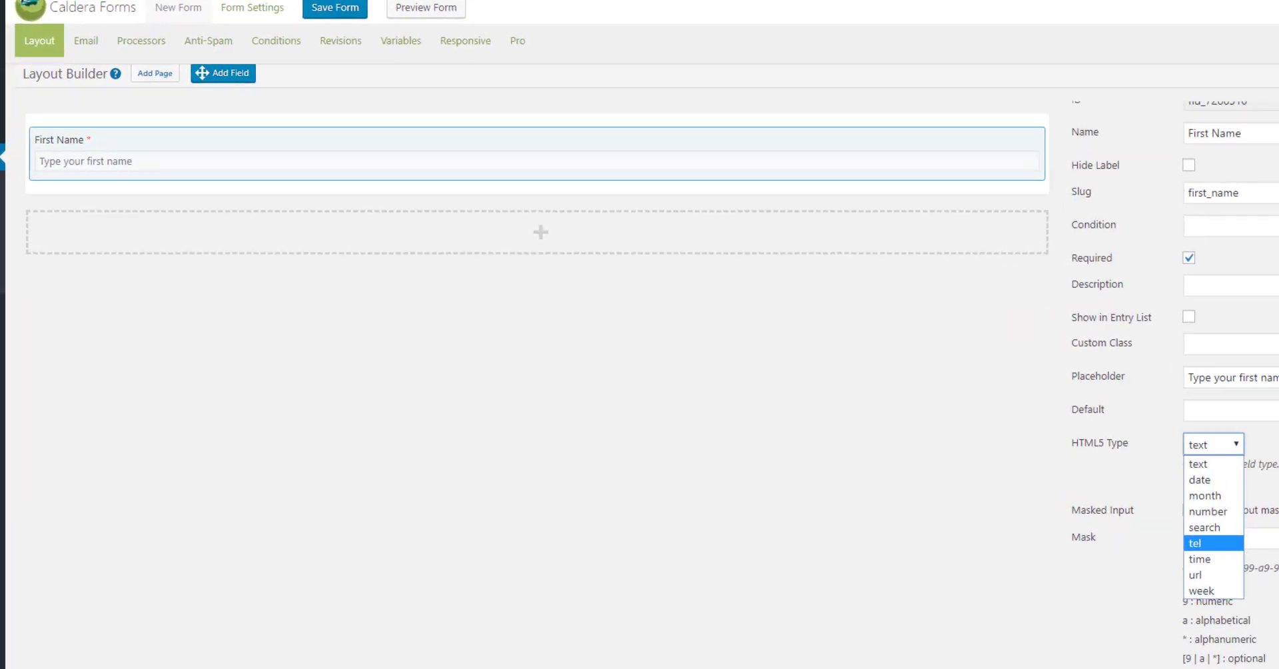
{"action": "key", "text": "Escape"}
Try the mask characters 9 and a on the First Name field and clear the mask again.
{"action": "scroll", "coordinate": [1173, 379], "scroll_direction": "down", "scroll_amount": 2}
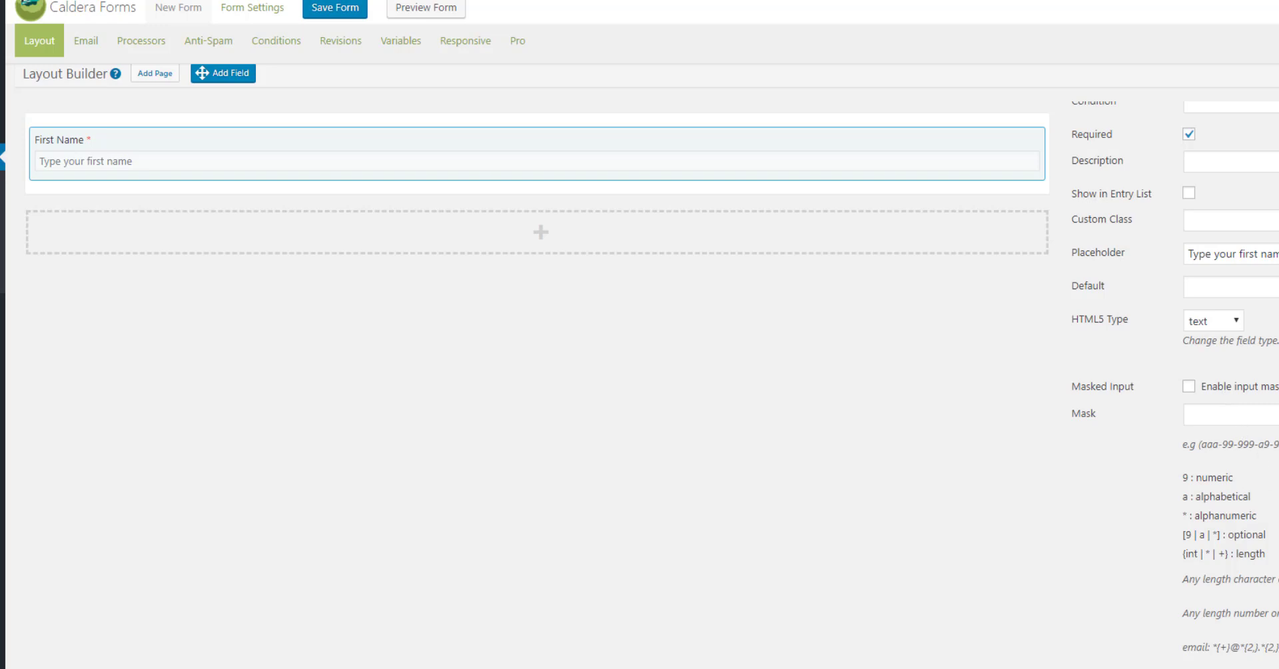
{"action": "left_click", "coordinate": [1243, 417]}
{"action": "type", "text": "9"}
{"action": "left_click", "coordinate": [1141, 462]}
{"action": "left_click", "coordinate": [1099, 415]}
{"action": "type", "text": "a"}
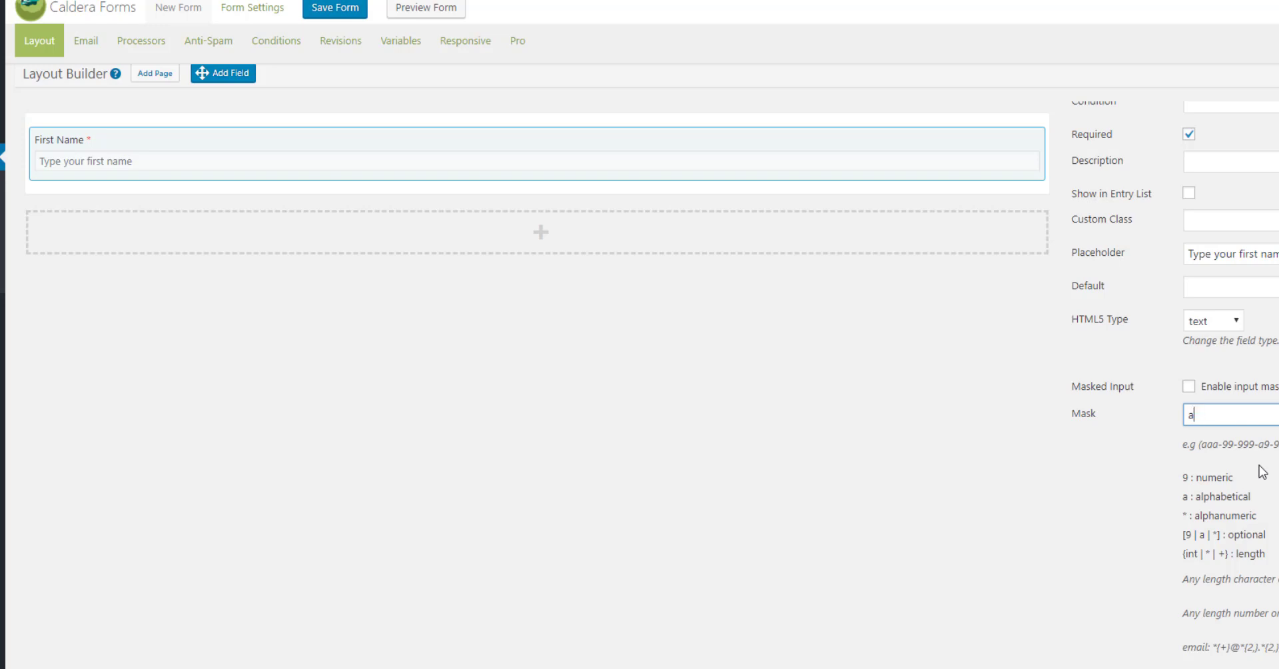
{"action": "key", "text": "BackSpace"}
Split the First Name row into two columns.
{"action": "left_click", "coordinate": [537, 113]}
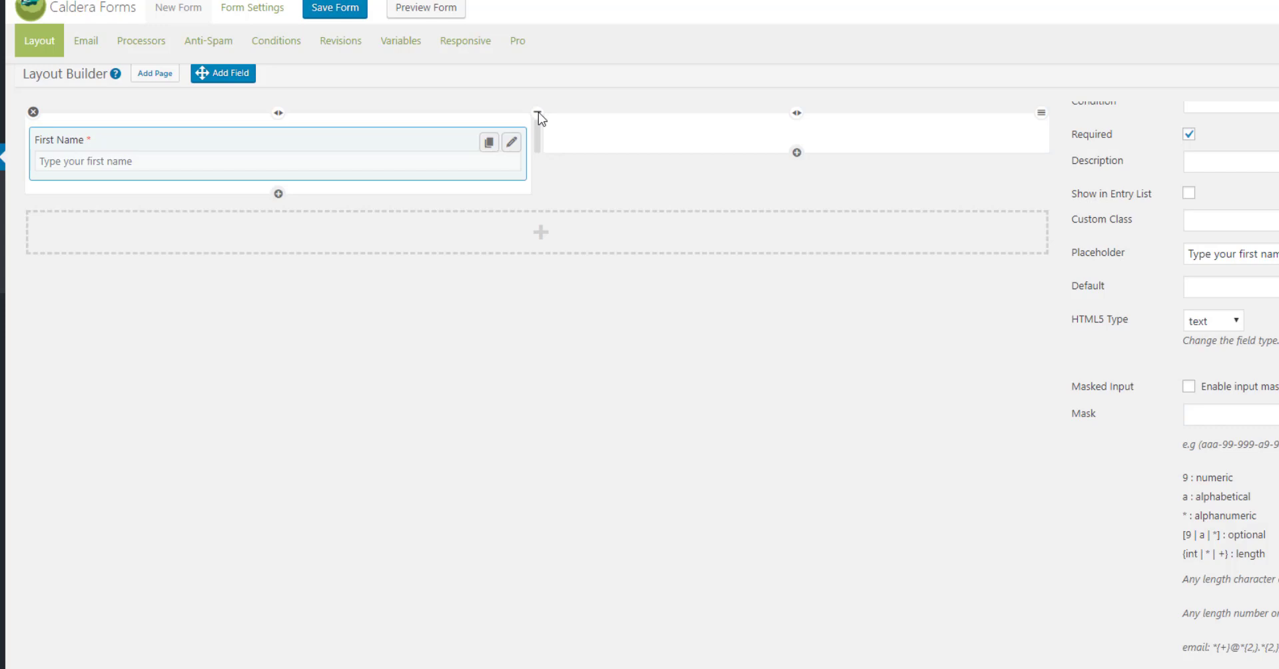
{"action": "left_click", "coordinate": [538, 115]}
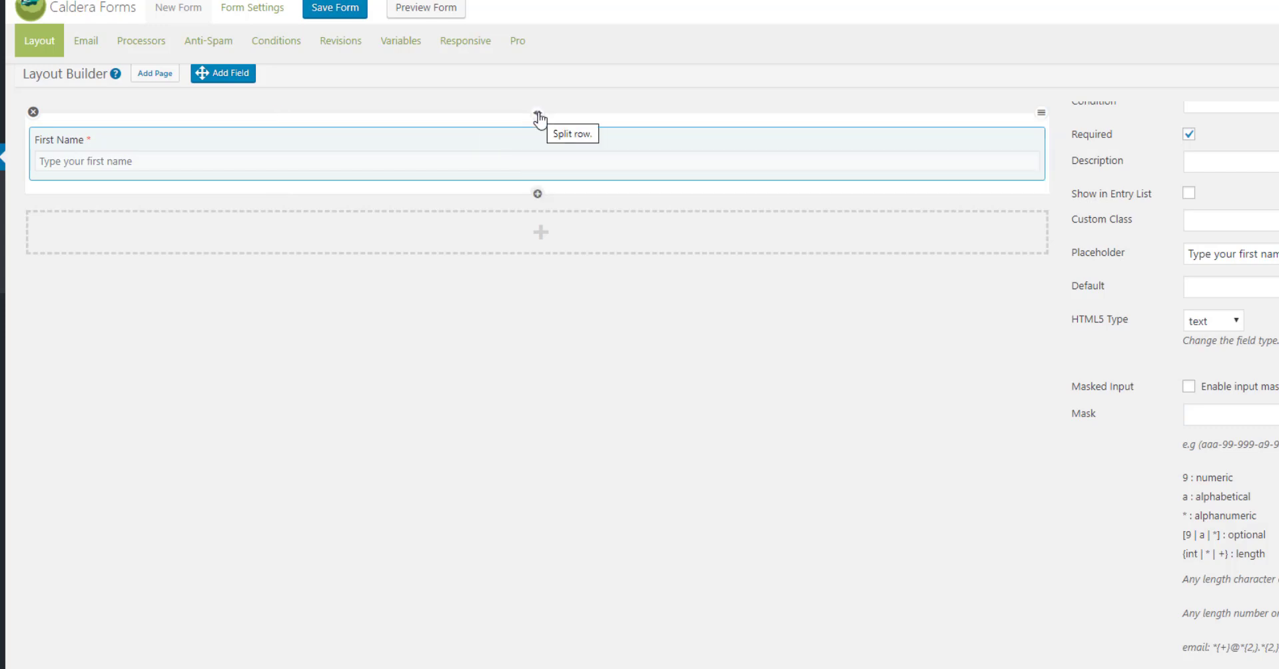
{"action": "left_click", "coordinate": [539, 116]}
Add a Single Line Text field named Last Name to the row's second column, with the placeholder "Type your last name".
{"action": "left_click_drag", "start_coordinate": [244, 77], "coordinate": [693, 134]}
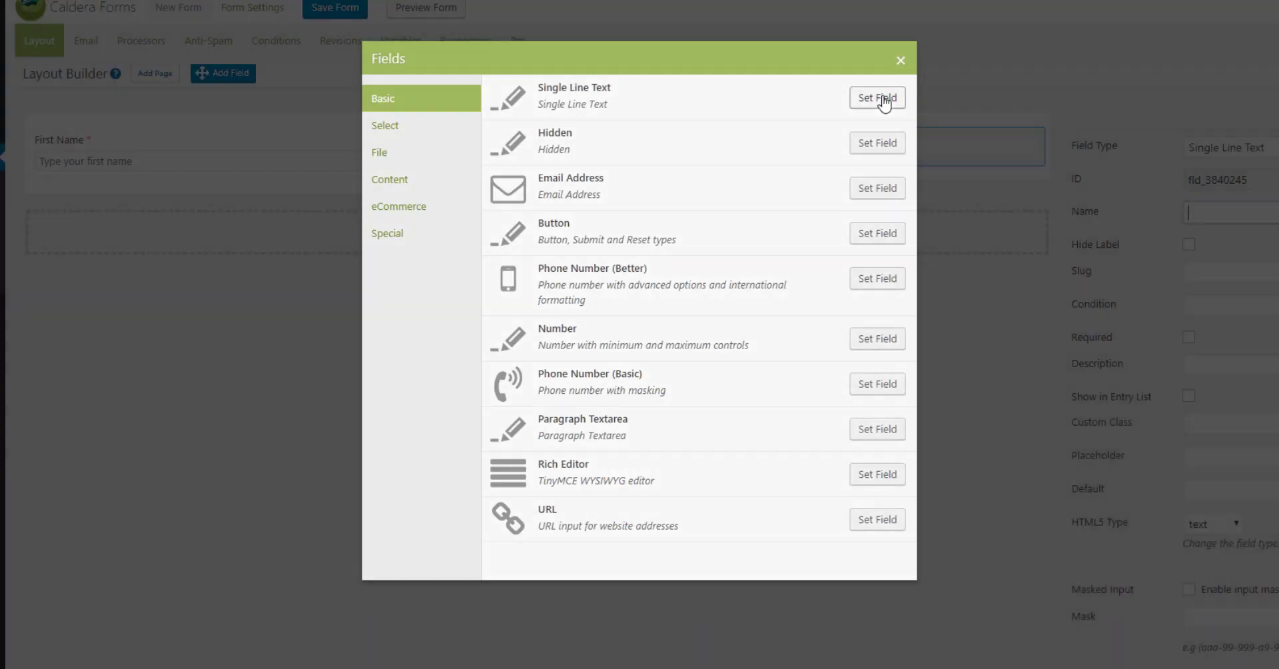
{"action": "left_click", "coordinate": [884, 100]}
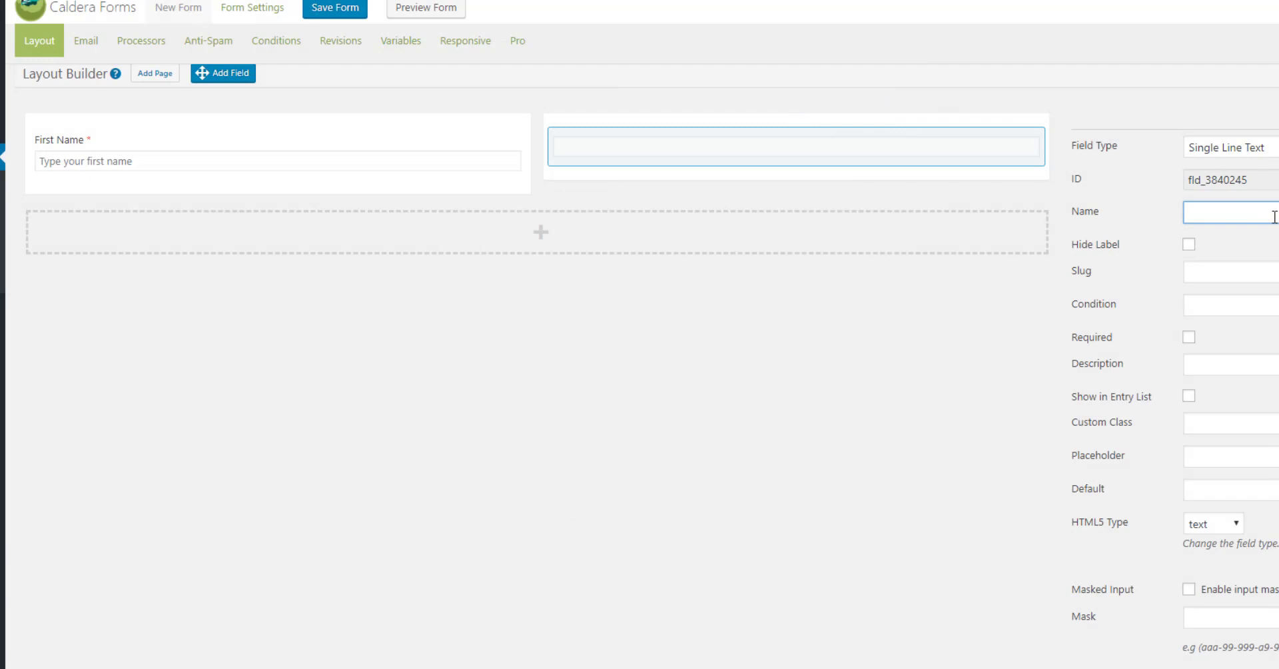
{"action": "type", "text": "Last Name"}
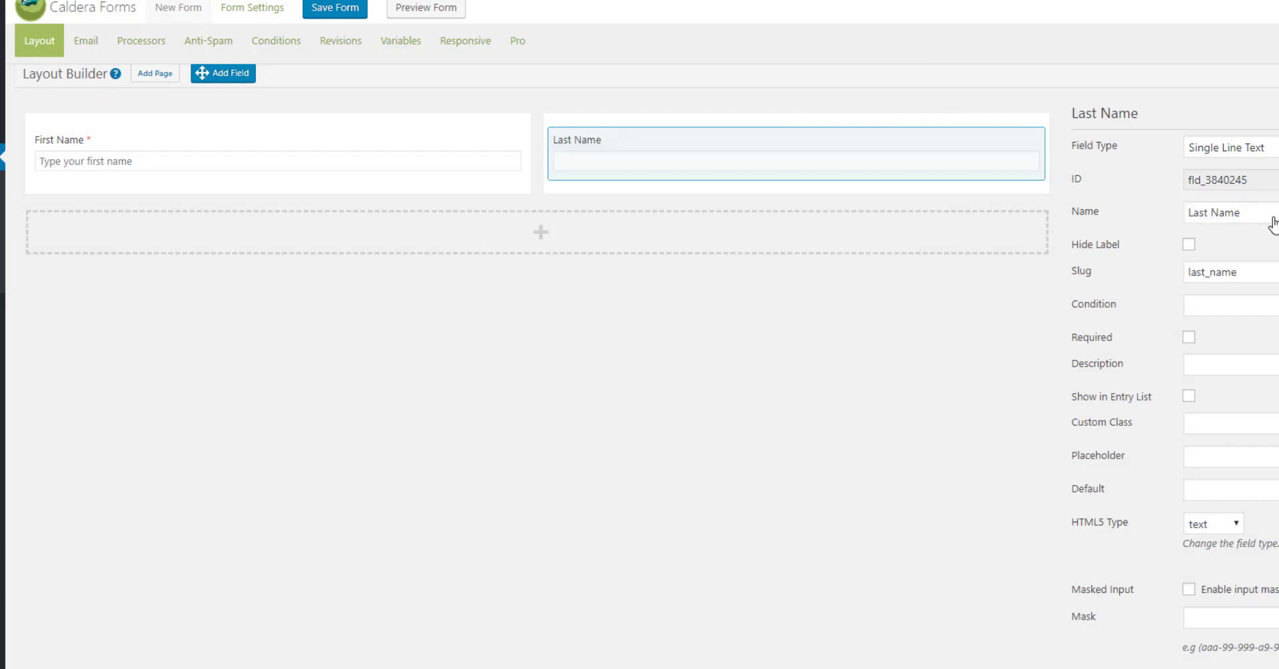
{"action": "left_click", "coordinate": [1197, 458]}
{"action": "type", "text": "Type your first name"}
{"action": "double_click", "coordinate": [1248, 454]}
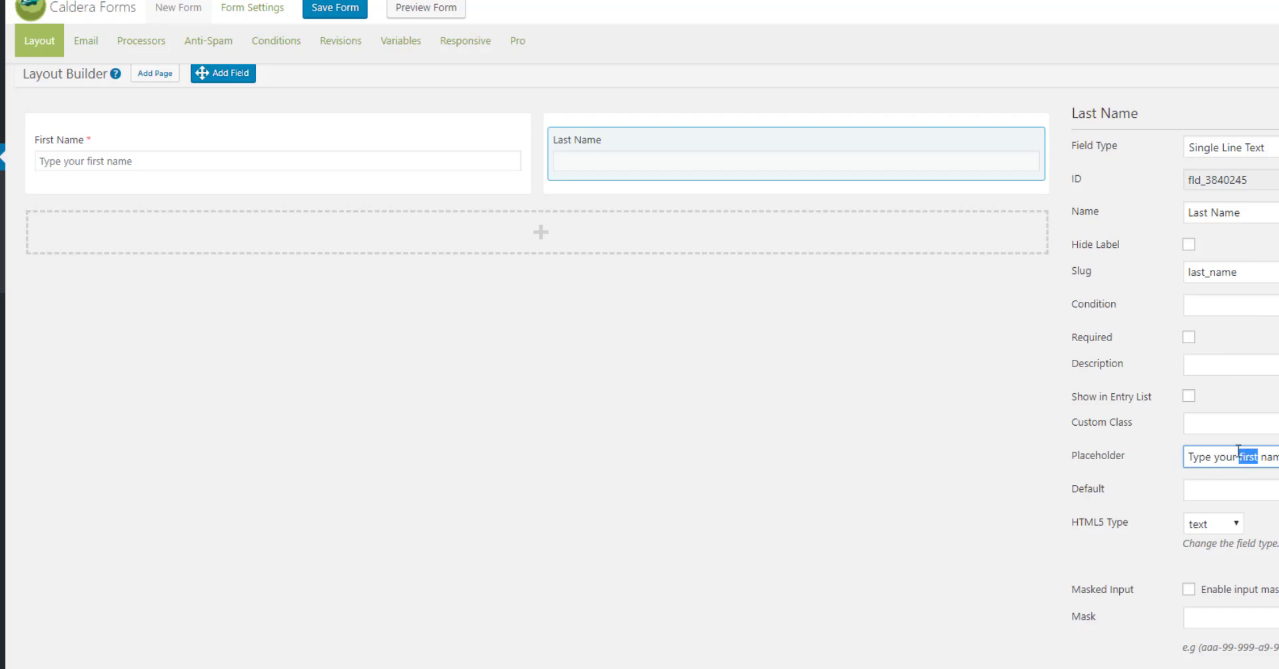
{"action": "type", "text": "last"}
Add a second row split into two columns, and place an Email Address field named Your Email in its first column.
{"action": "left_click", "coordinate": [280, 257]}
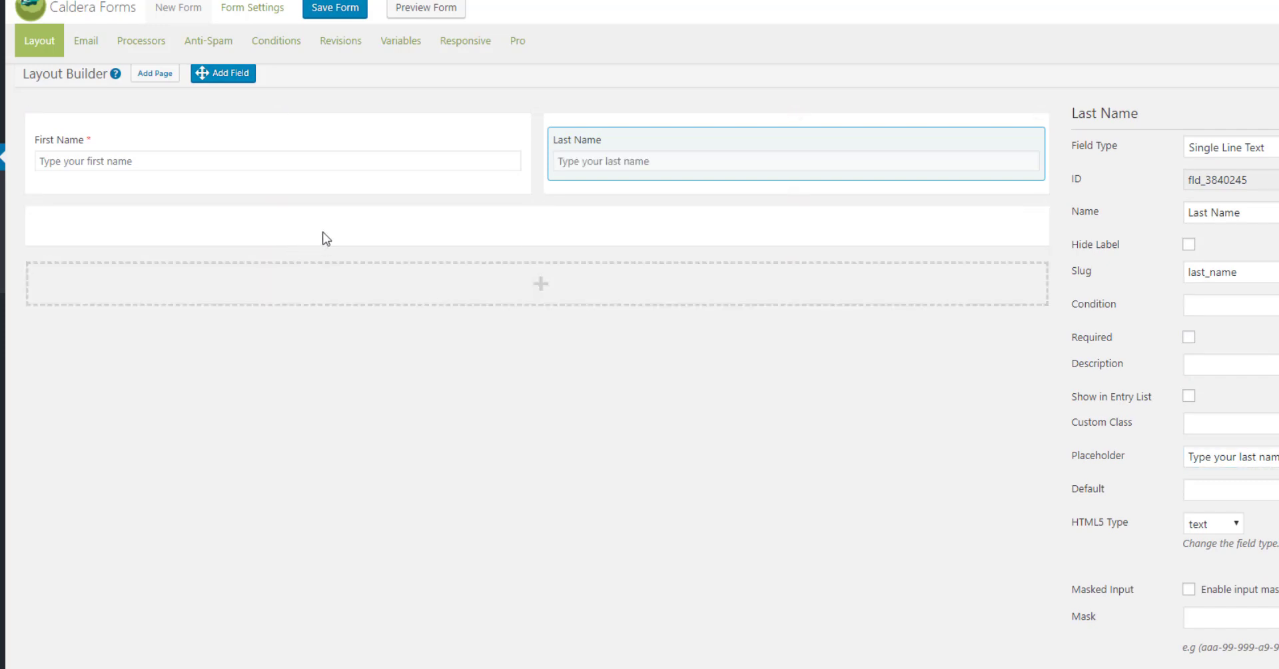
{"action": "mouse_move", "coordinate": [486, 217]}
{"action": "left_click", "coordinate": [538, 205]}
{"action": "left_click_drag", "start_coordinate": [236, 78], "coordinate": [271, 225]}
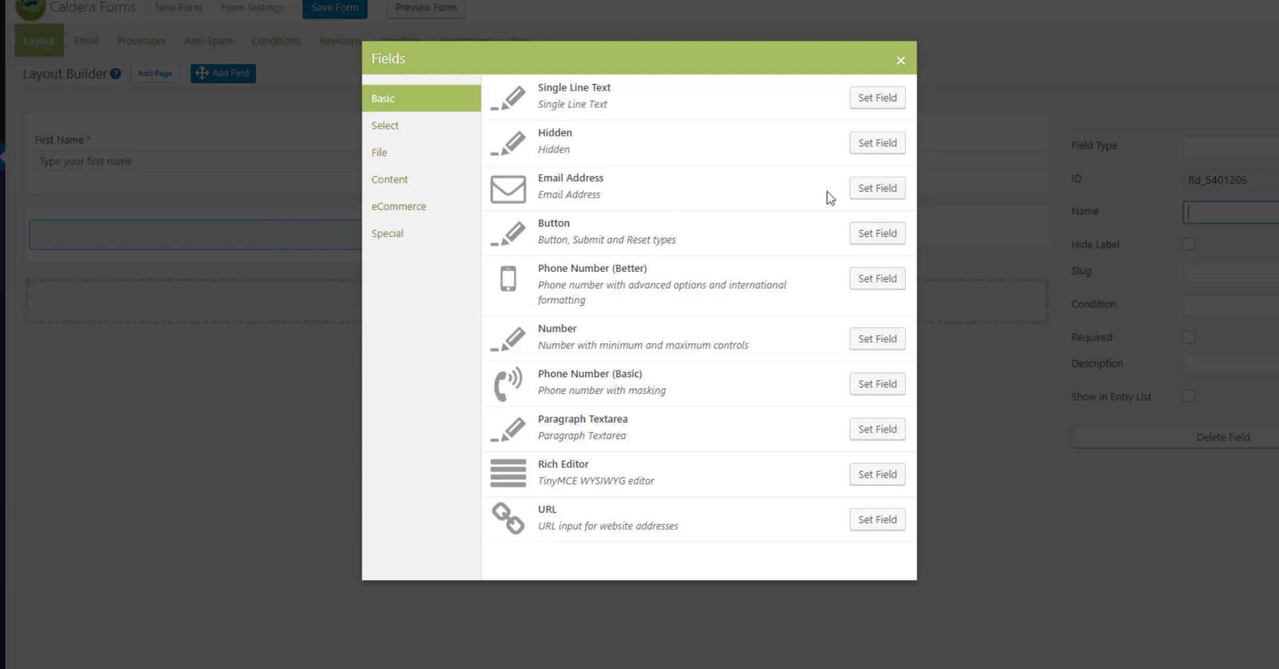
{"action": "left_click", "coordinate": [877, 190]}
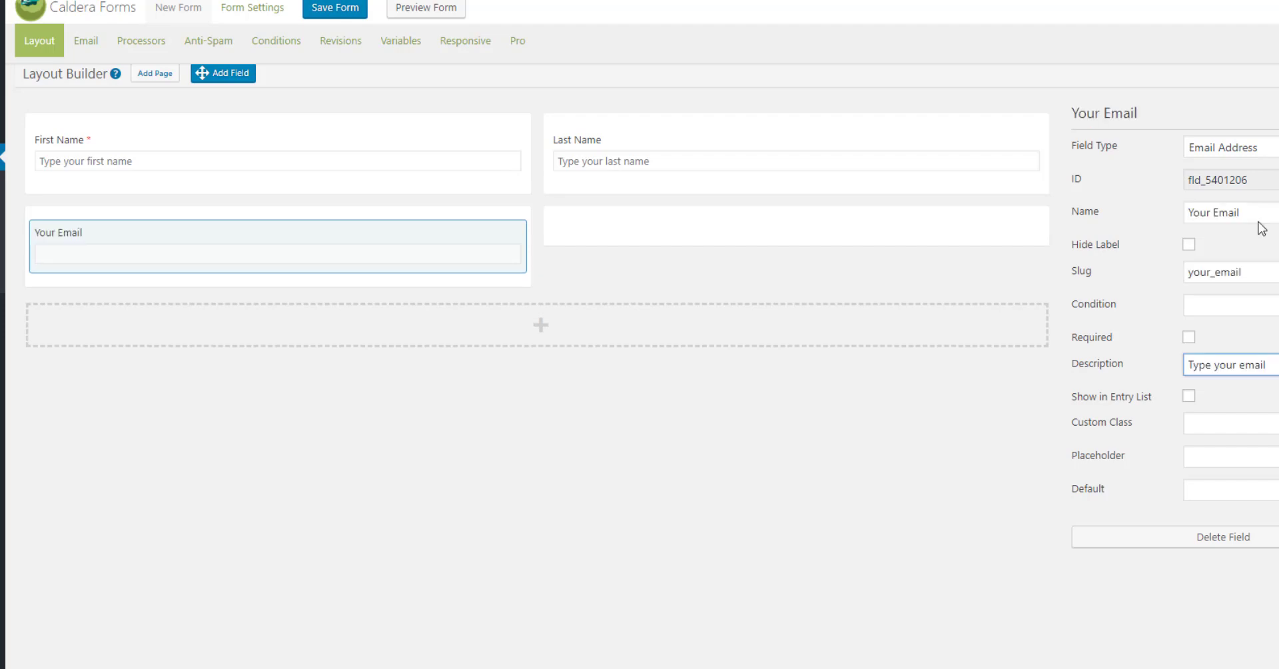
Move the text "Type your email" from the Your Email field's description to its placeholder, and make the field required.
{"action": "left_click_drag", "start_coordinate": [1264, 365], "coordinate": [1152, 361]}
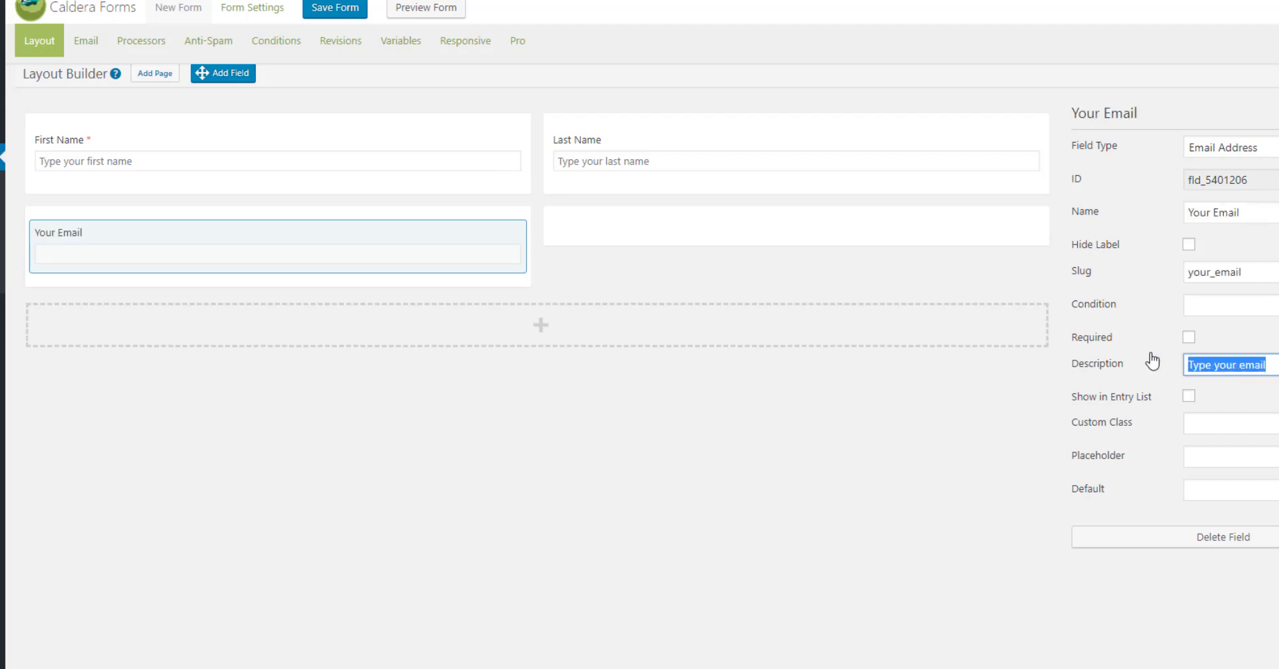
{"action": "key", "text": "ctrl+x"}
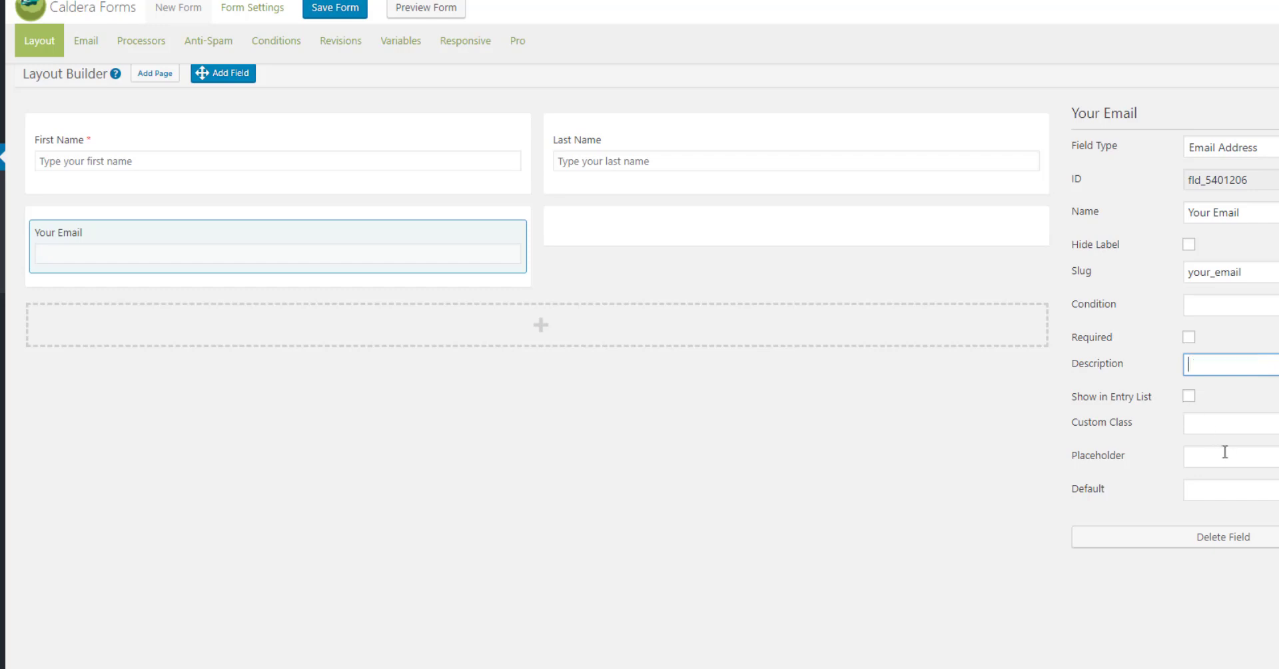
{"action": "left_click", "coordinate": [1231, 457]}
{"action": "key", "text": "ctrl+v"}
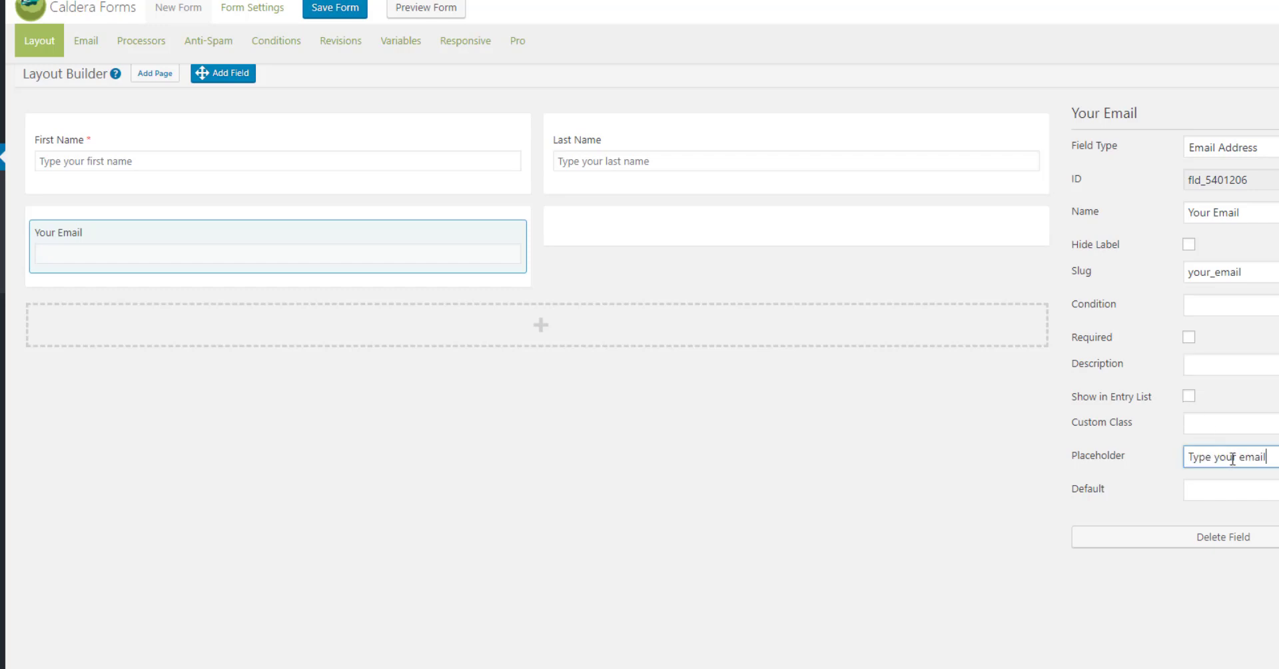
{"action": "left_click", "coordinate": [1268, 347]}
{"action": "left_click", "coordinate": [1189, 338]}
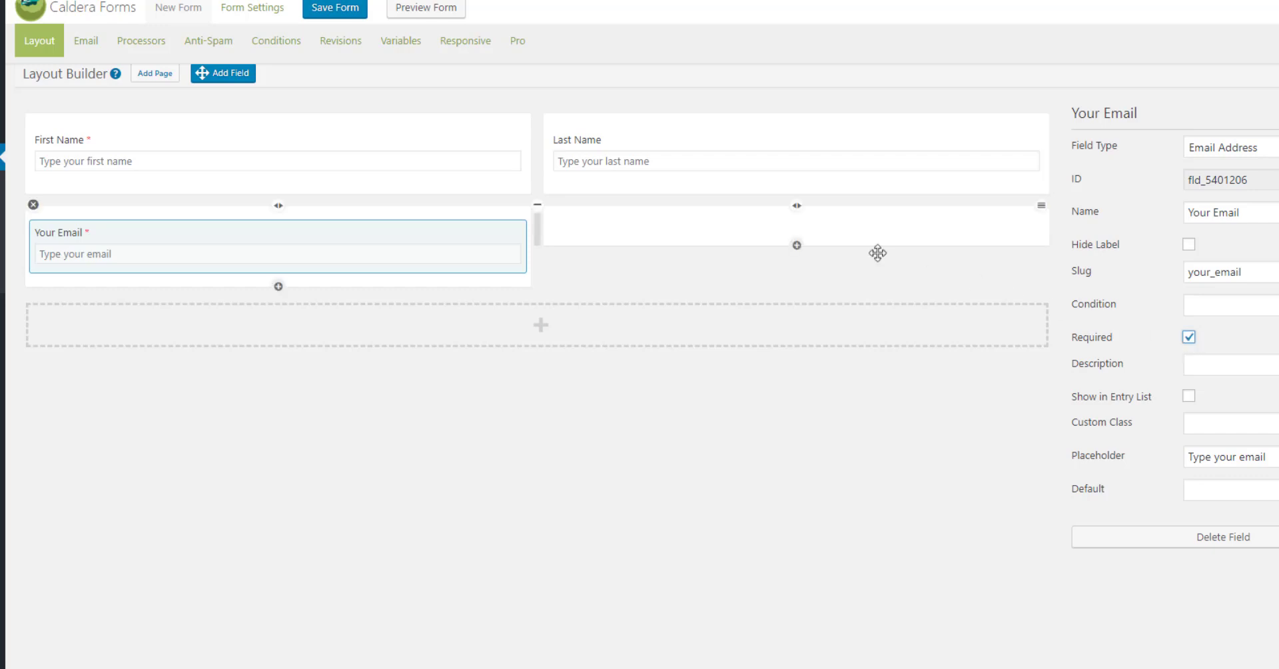
Add a Phone Number (Better) field named Your Phone Number beside Your Email, with the placeholder "Type your number", and save the form.
{"action": "left_click_drag", "start_coordinate": [216, 71], "coordinate": [626, 230]}
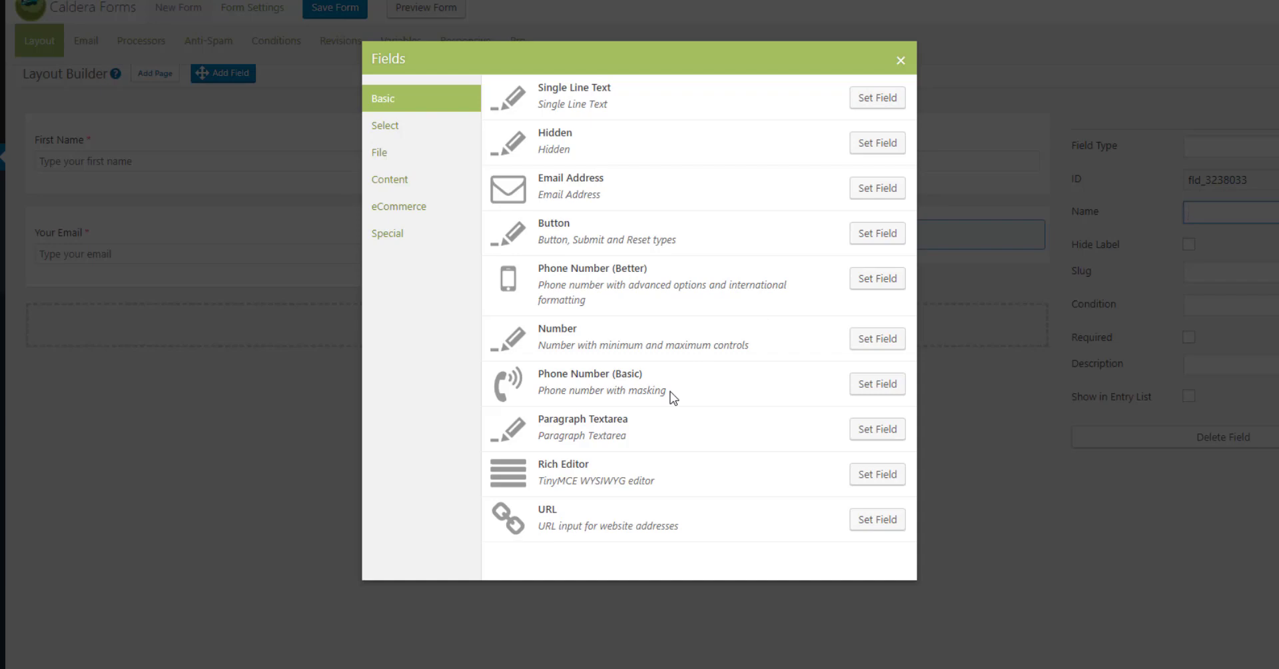
{"action": "left_click", "coordinate": [877, 279]}
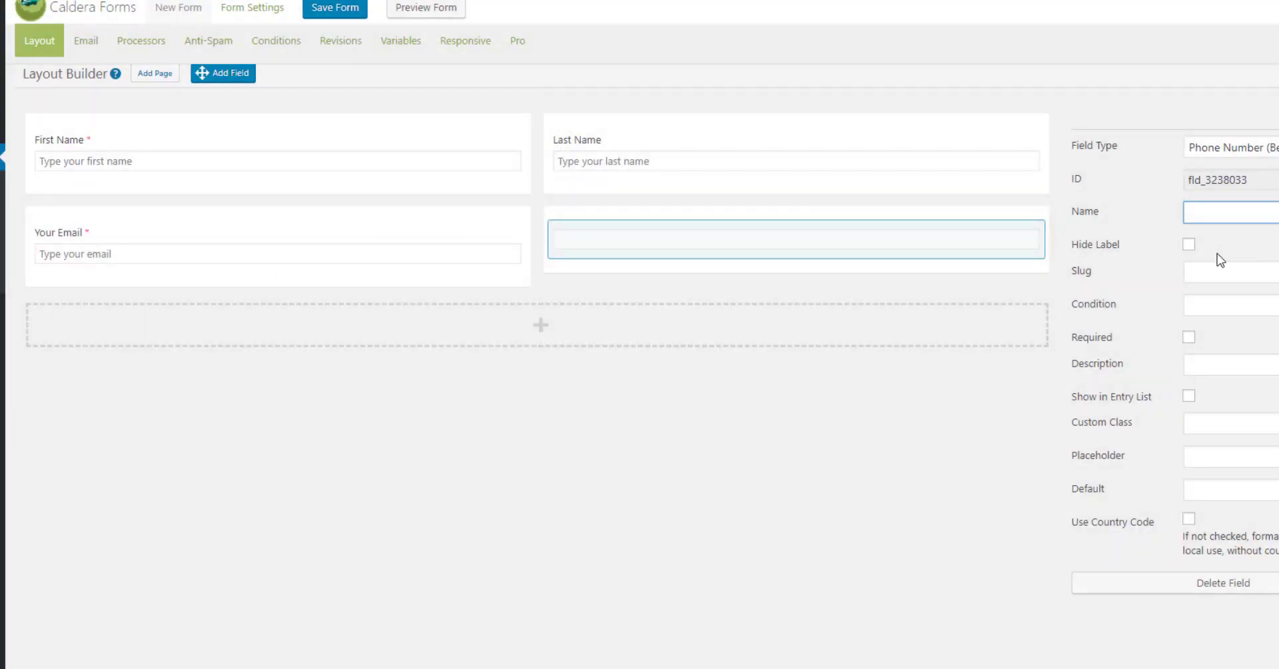
{"action": "type", "text": "Your Phone Number"}
{"action": "type", "text": "Type your number"}
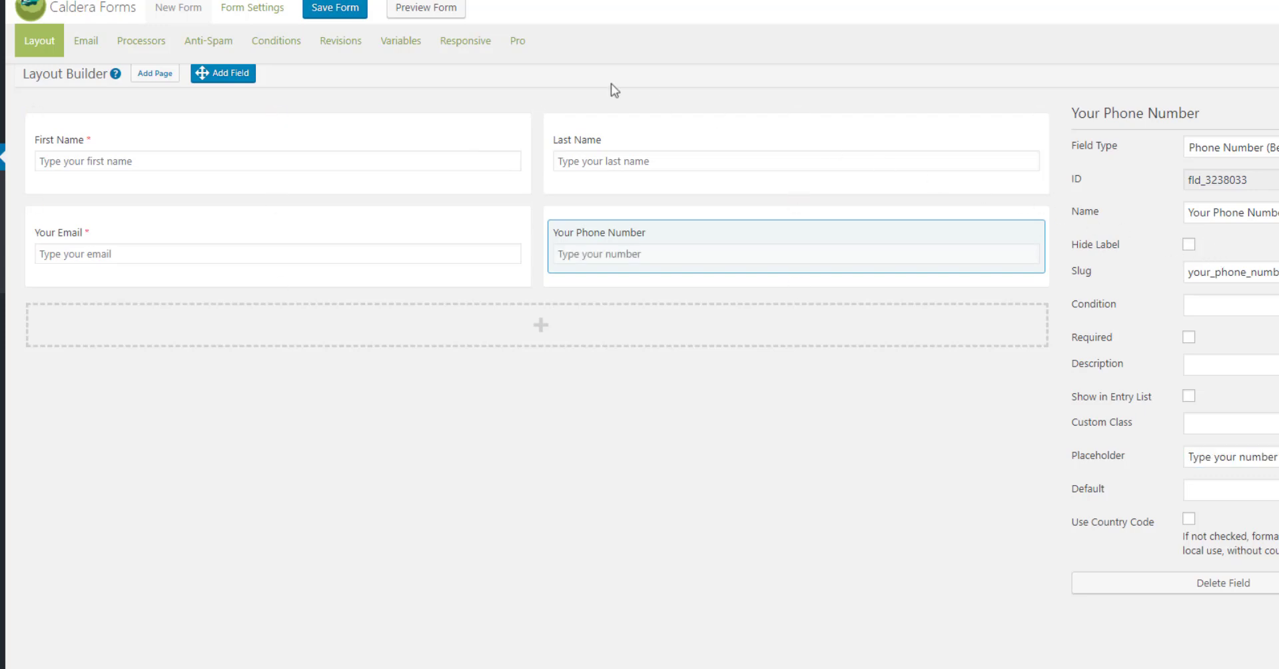
{"action": "left_click", "coordinate": [327, 10]}
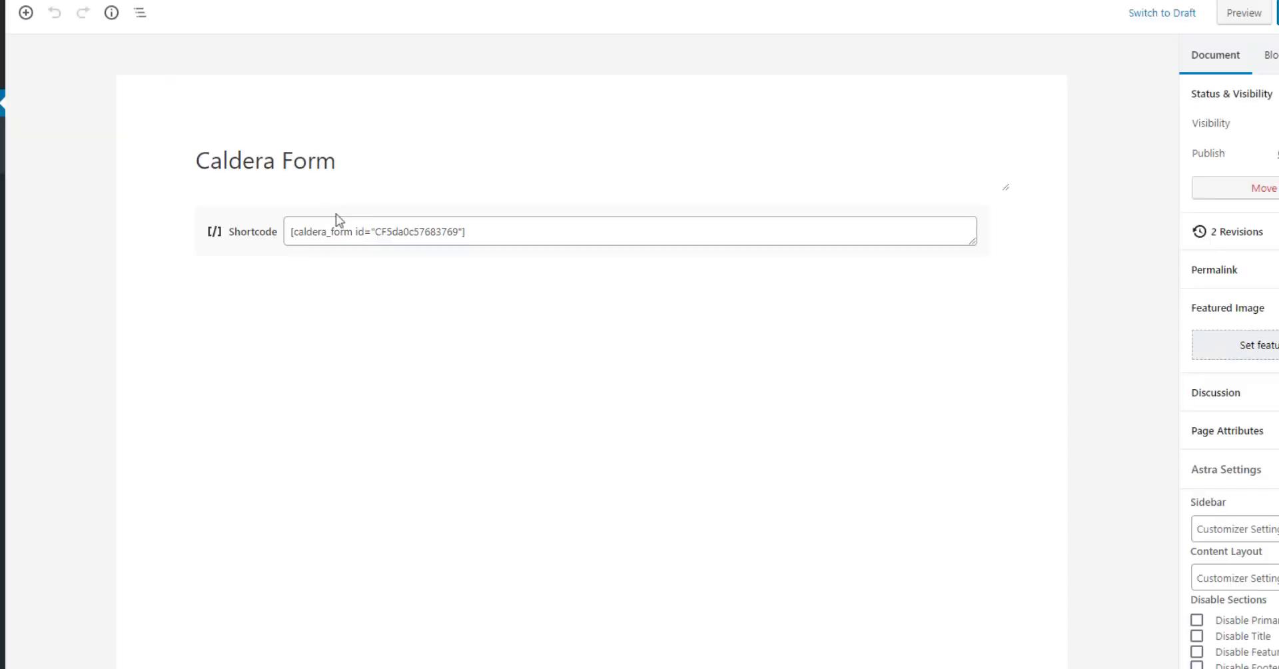
Replace the shortcode on the Caldera Form page with the new form's shortcode, update the page and view it.
{"action": "triple_click", "coordinate": [422, 235]}
{"action": "key", "text": "ctrl+v"}
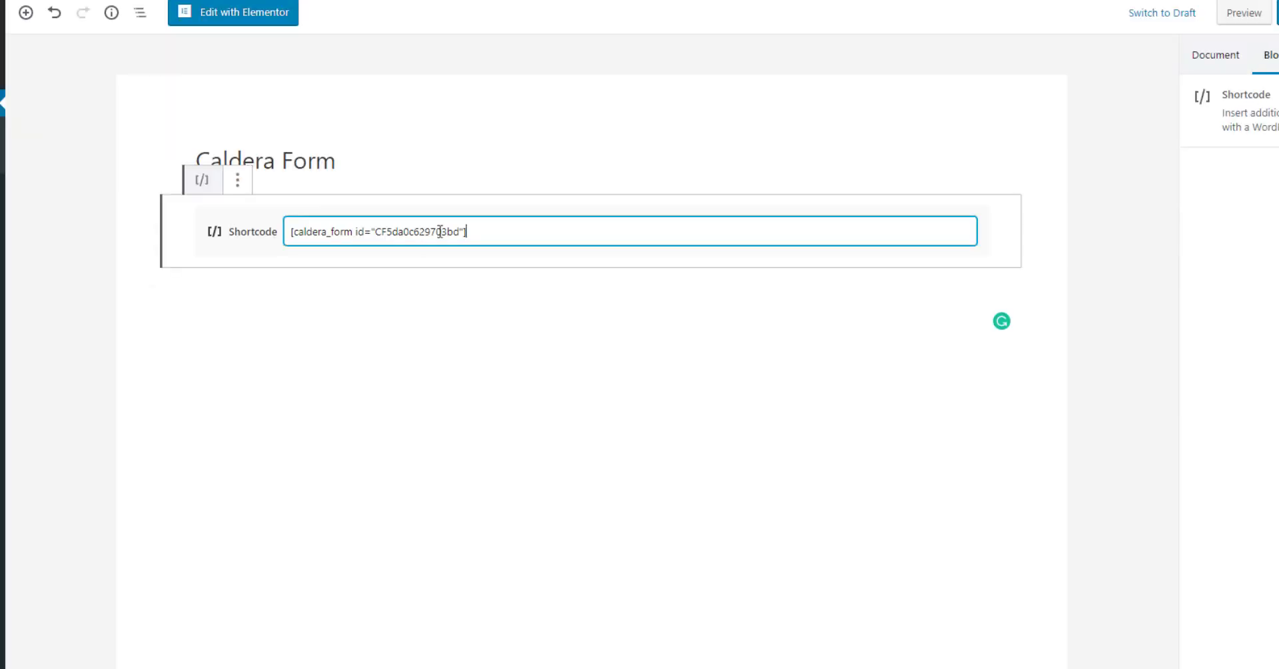
{"action": "left_click", "coordinate": [1276, 12]}
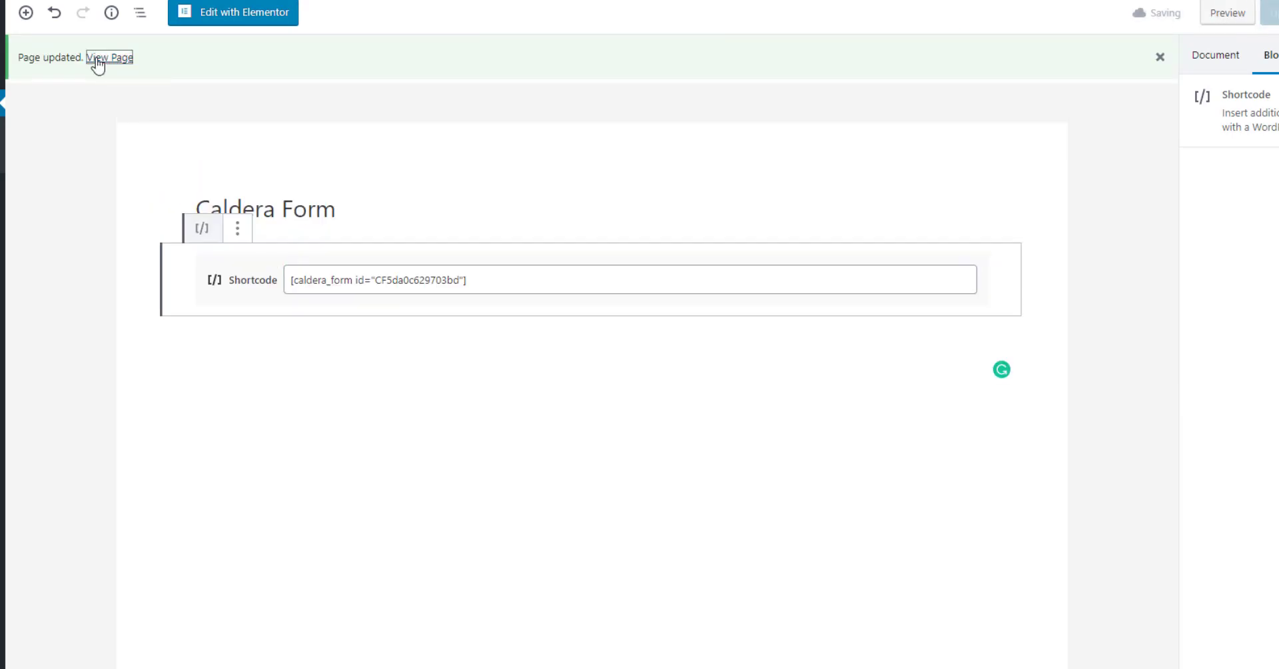
{"action": "left_click", "coordinate": [98, 58]}
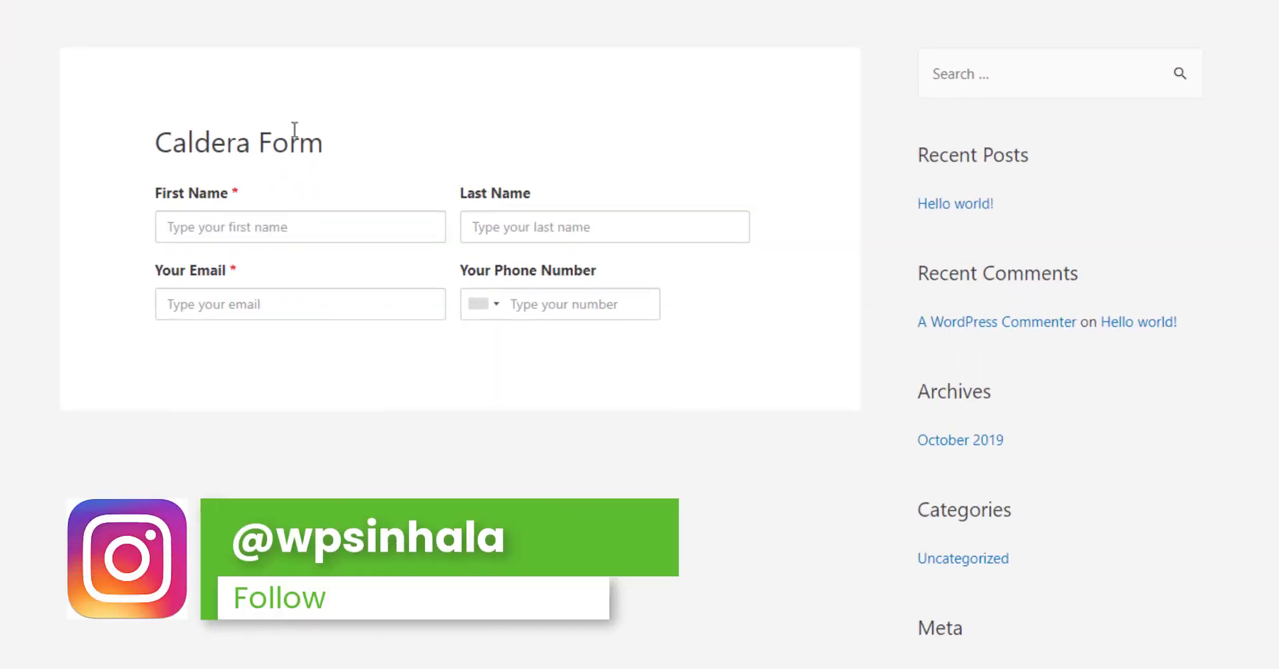
Try out the published form's fields and set the phone number's country to Sri Lanka (+94).
{"action": "left_click", "coordinate": [525, 223]}
{"action": "left_click", "coordinate": [214, 301]}
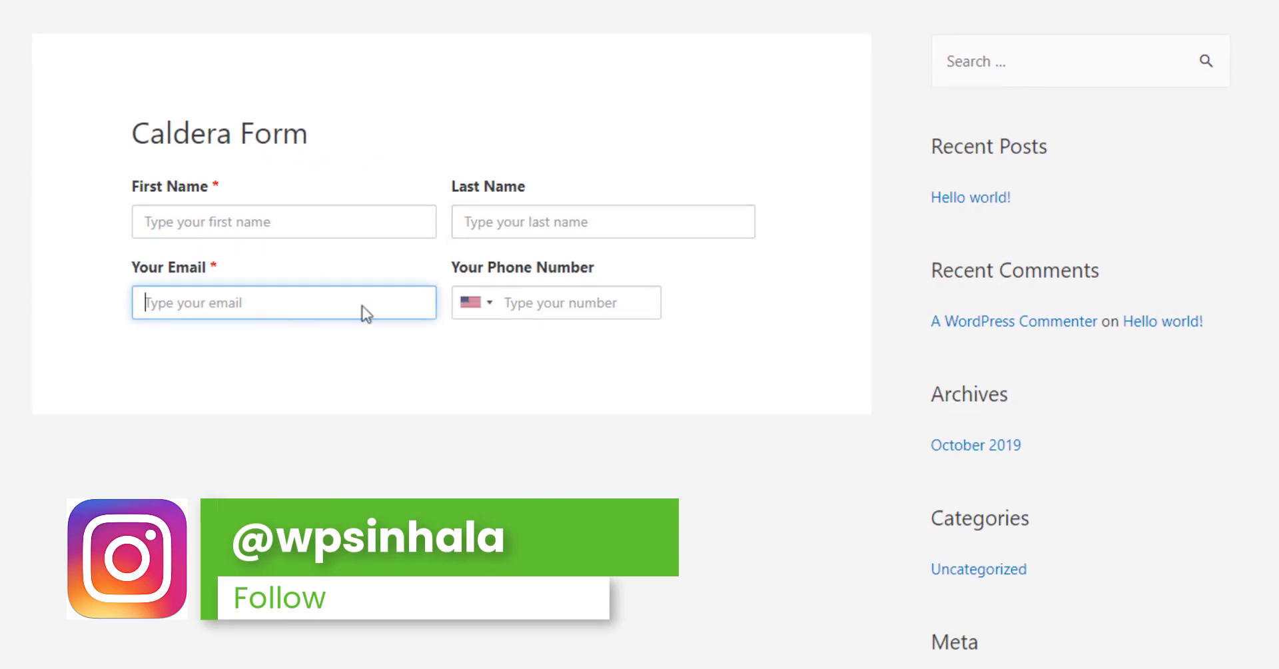
{"action": "left_click", "coordinate": [553, 306]}
{"action": "left_click", "coordinate": [477, 305]}
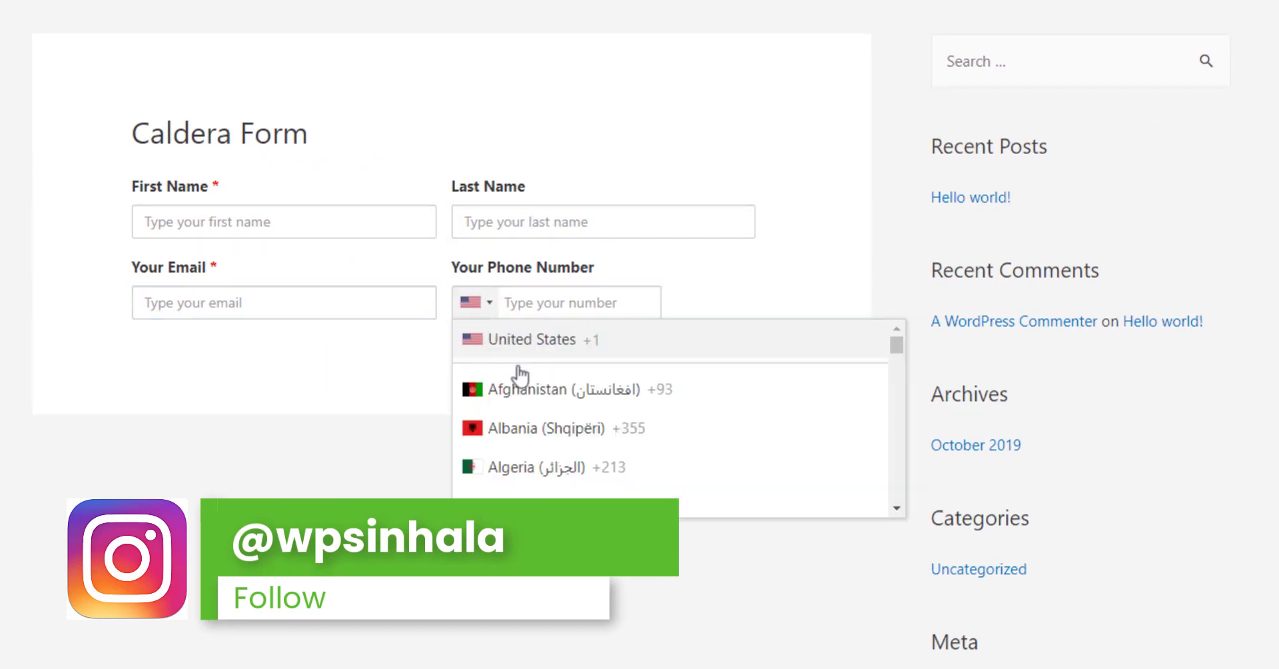
{"action": "scroll", "coordinate": [517, 369], "scroll_direction": "down", "scroll_amount": 3}
{"action": "scroll", "coordinate": [521, 380], "scroll_direction": "down", "scroll_amount": 20}
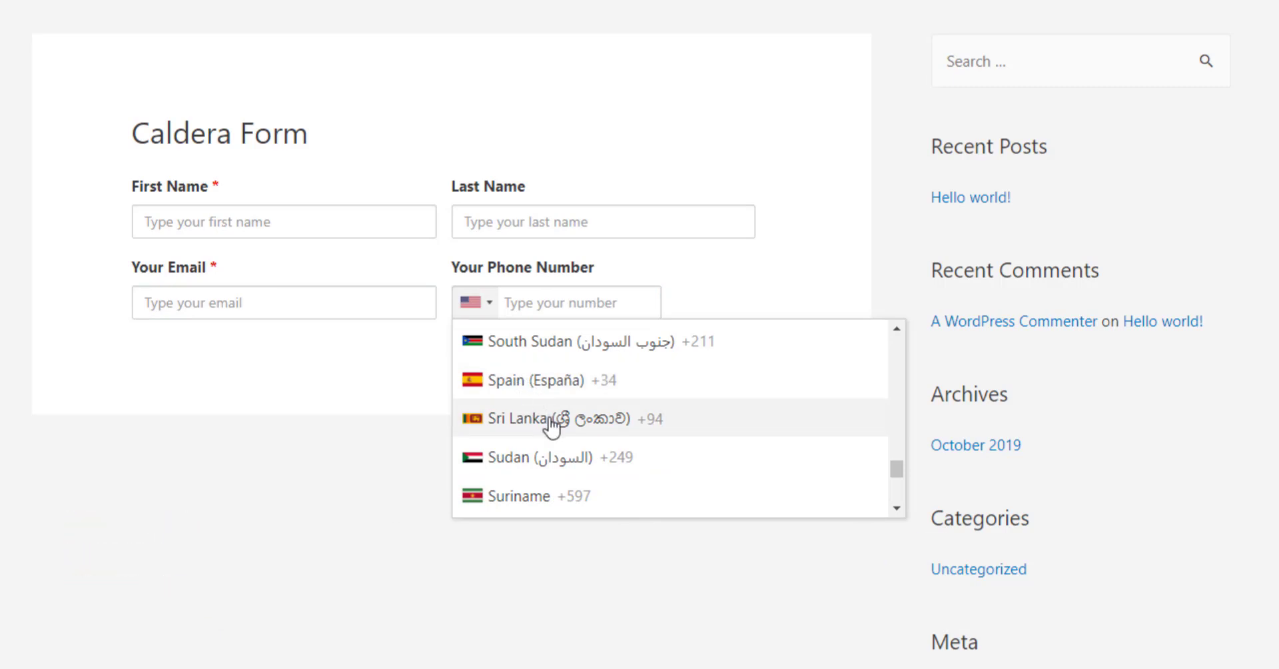
{"action": "left_click", "coordinate": [551, 421]}
{"action": "left_click", "coordinate": [566, 363]}
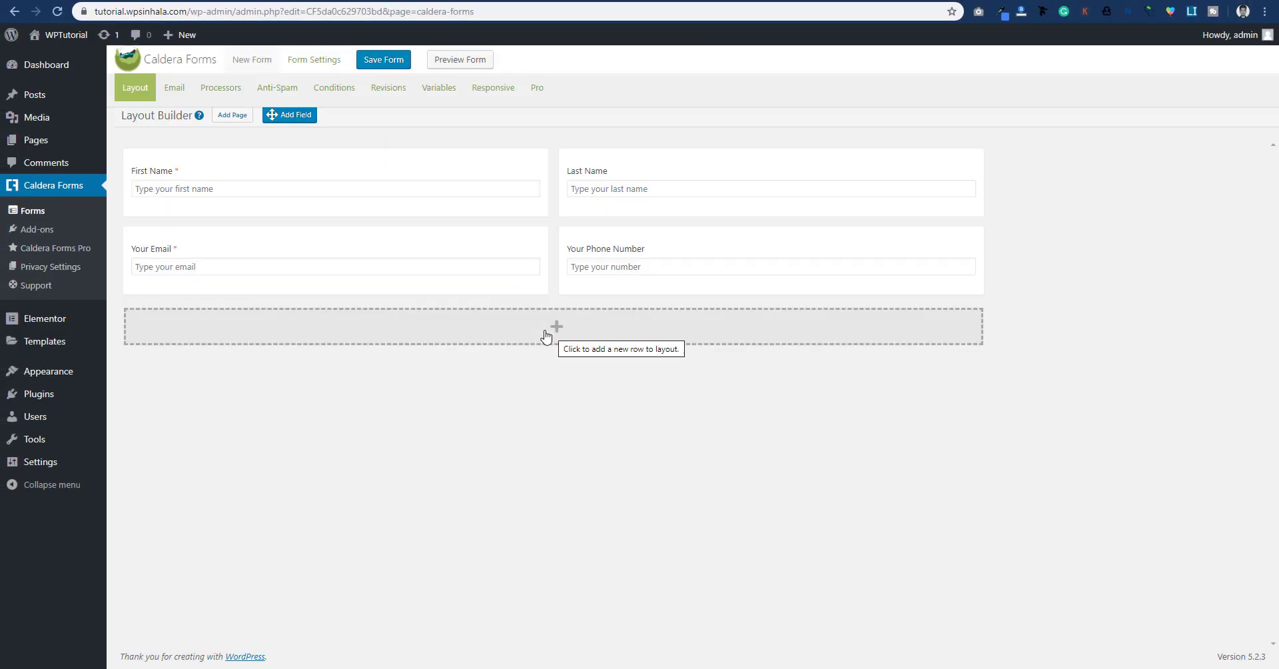
Add a full-width row with a Paragraph Textarea field named Your Message and the placeholder "Type your message".
{"action": "left_click", "coordinate": [545, 337]}
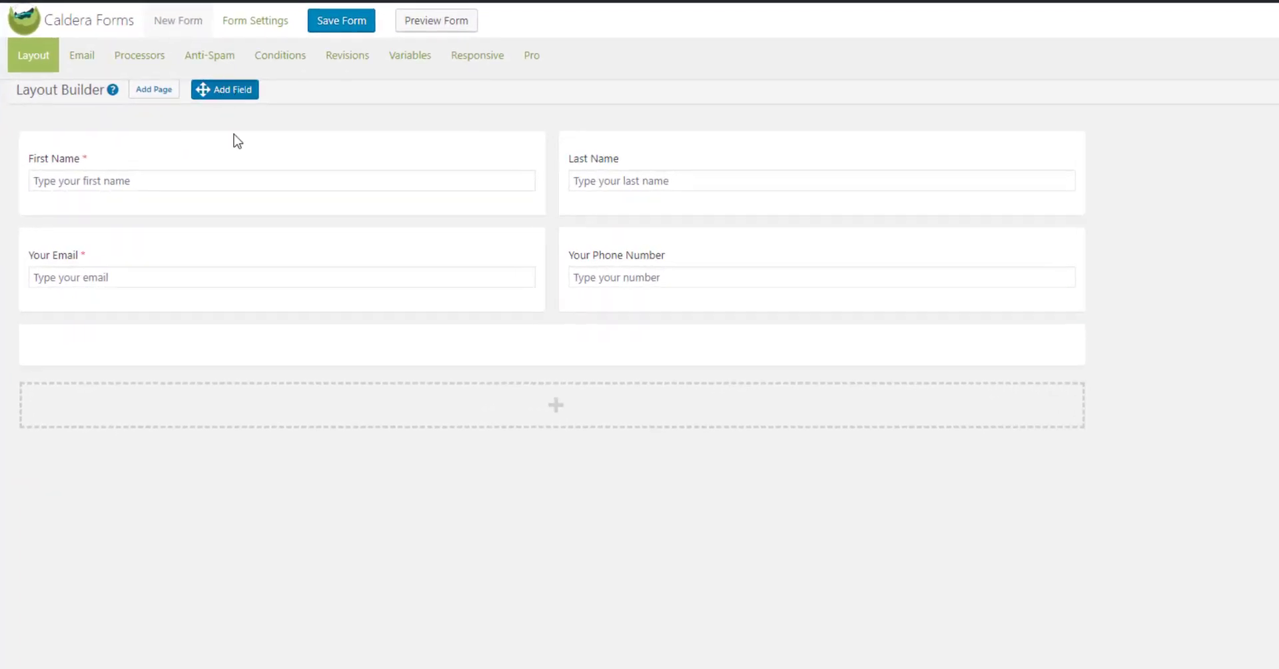
{"action": "left_click_drag", "start_coordinate": [225, 90], "coordinate": [269, 343]}
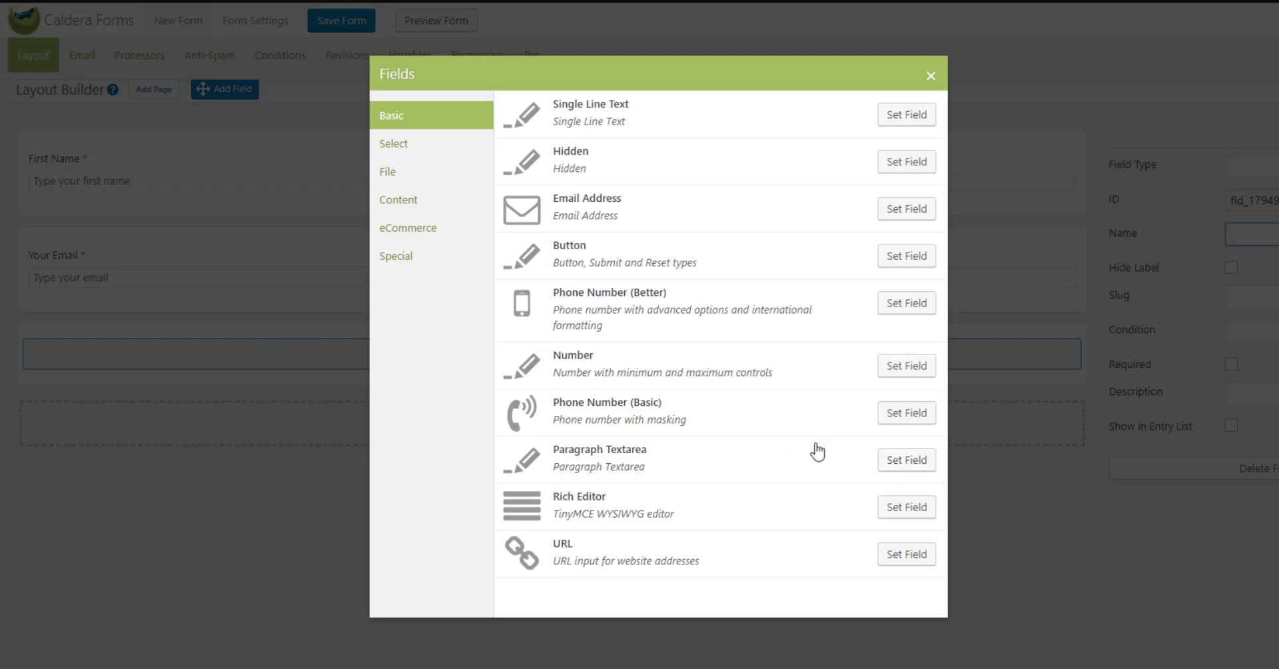
{"action": "left_click", "coordinate": [907, 466]}
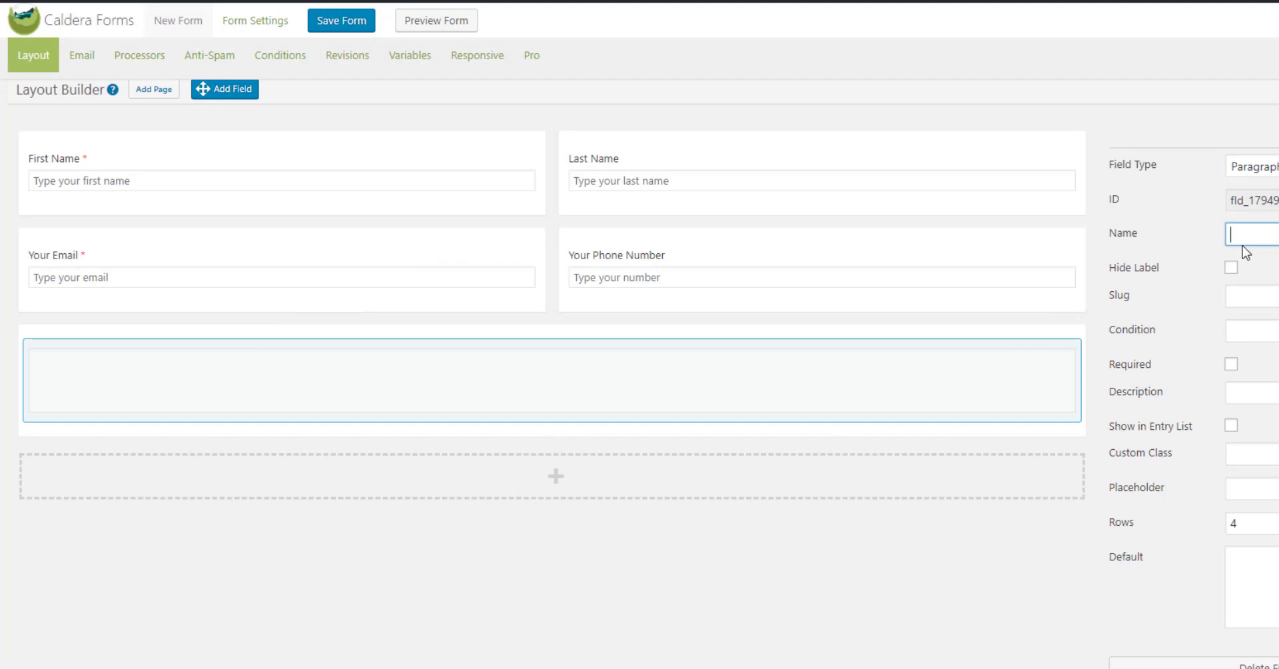
{"action": "type", "text": "Your Message"}
{"action": "left_click", "coordinate": [1251, 489]}
{"action": "type", "text": "Type"}
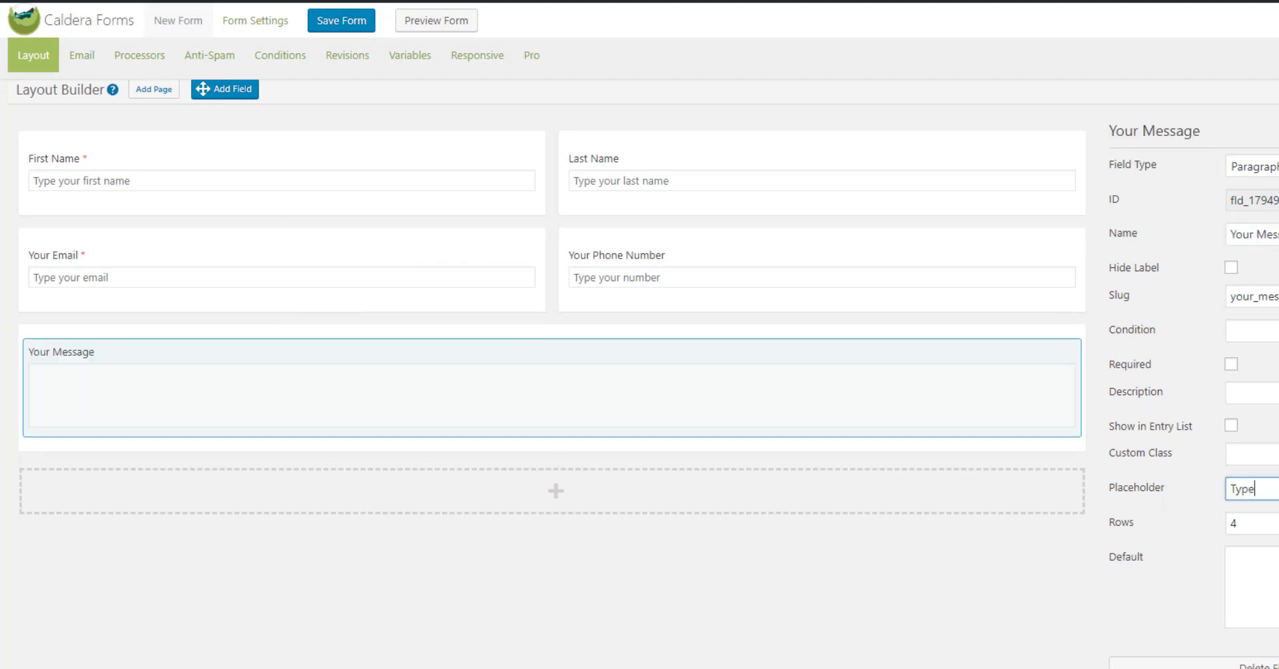
{"action": "type", "text": " your message"}
Add another row below Your Message and place an Advanced File Uploader (2.0) field in it.
{"action": "left_click", "coordinate": [520, 525]}
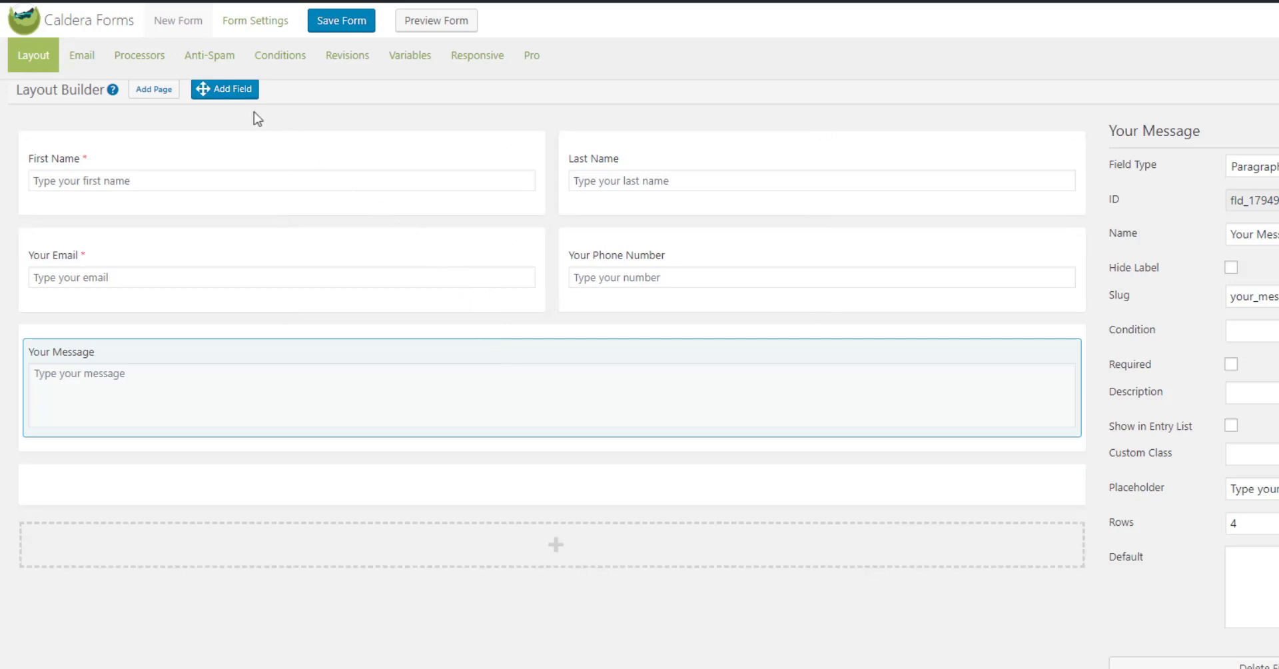
{"action": "left_click_drag", "start_coordinate": [225, 88], "coordinate": [266, 481]}
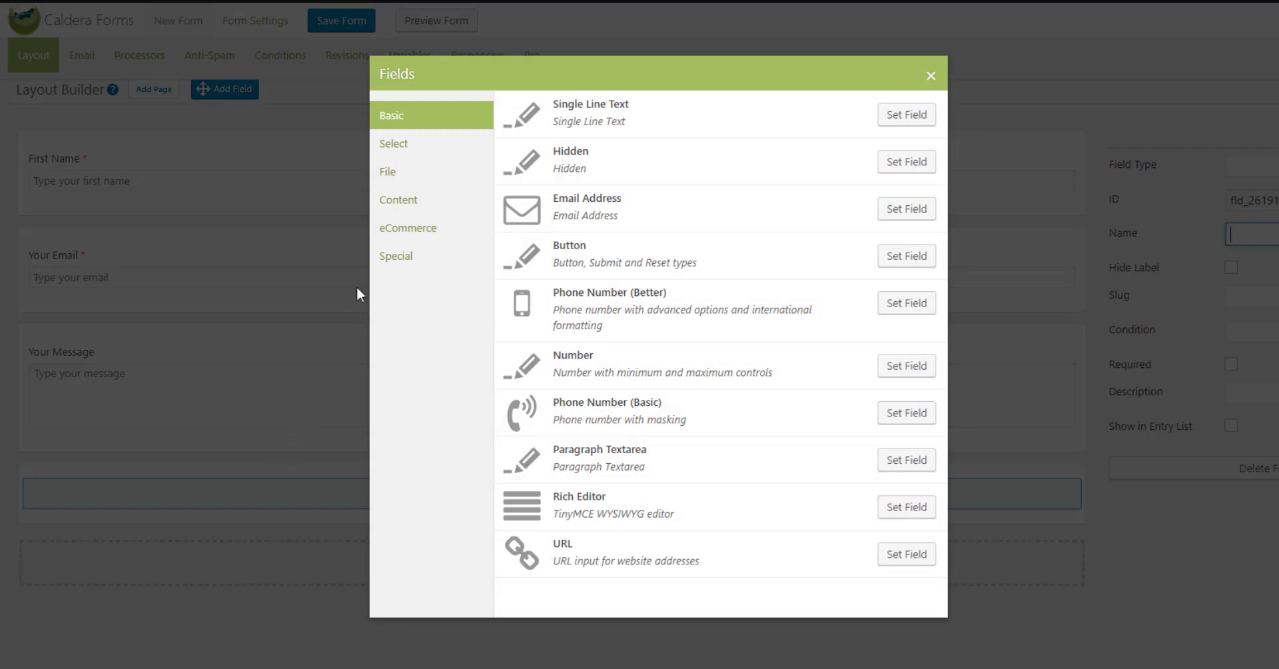
{"action": "left_click", "coordinate": [426, 143]}
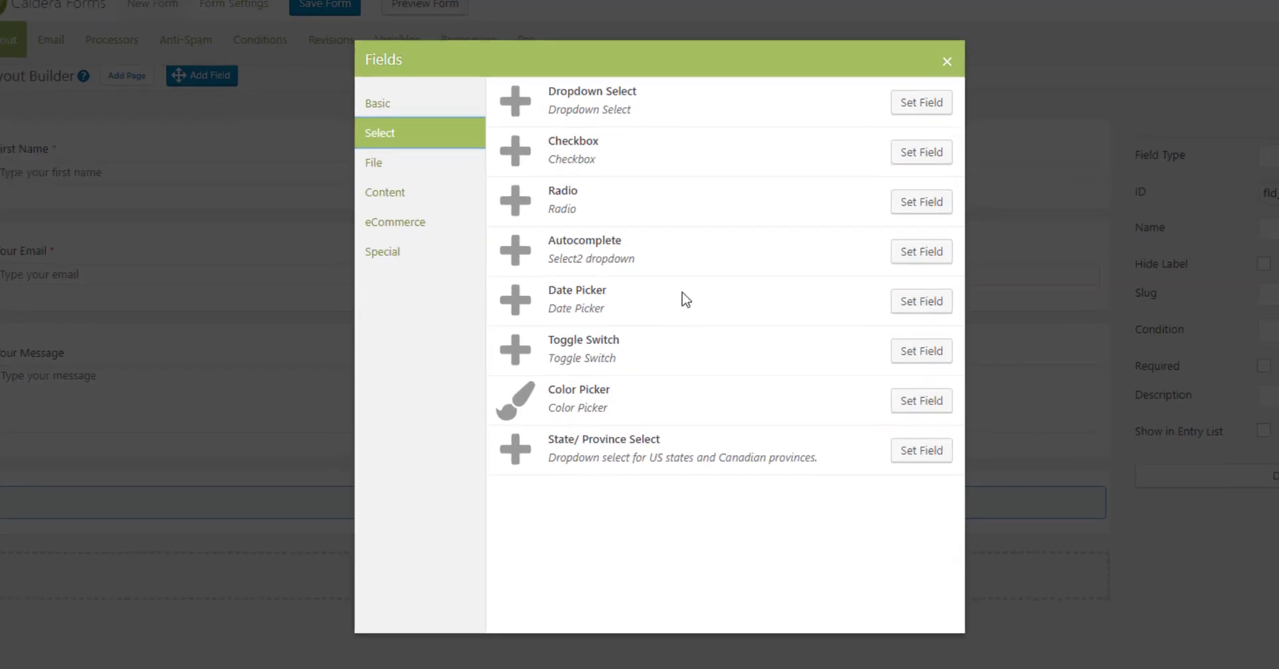
{"action": "left_click", "coordinate": [413, 195]}
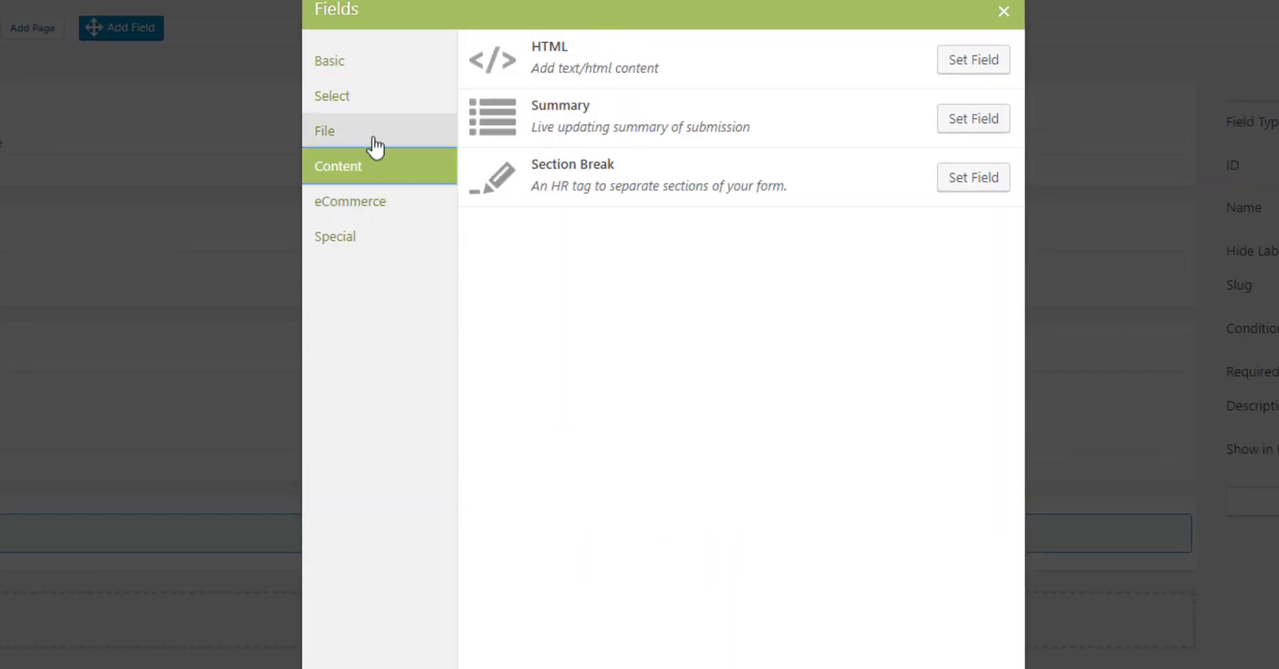
{"action": "left_click", "coordinate": [375, 142]}
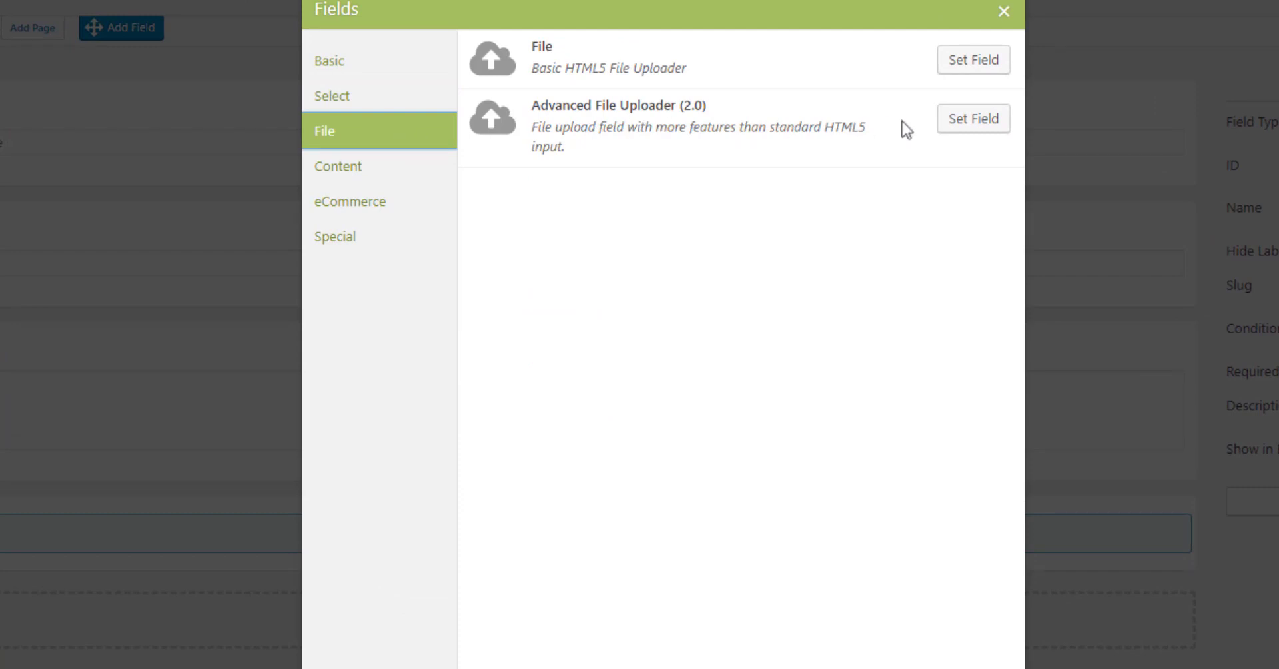
{"action": "left_click", "coordinate": [968, 120]}
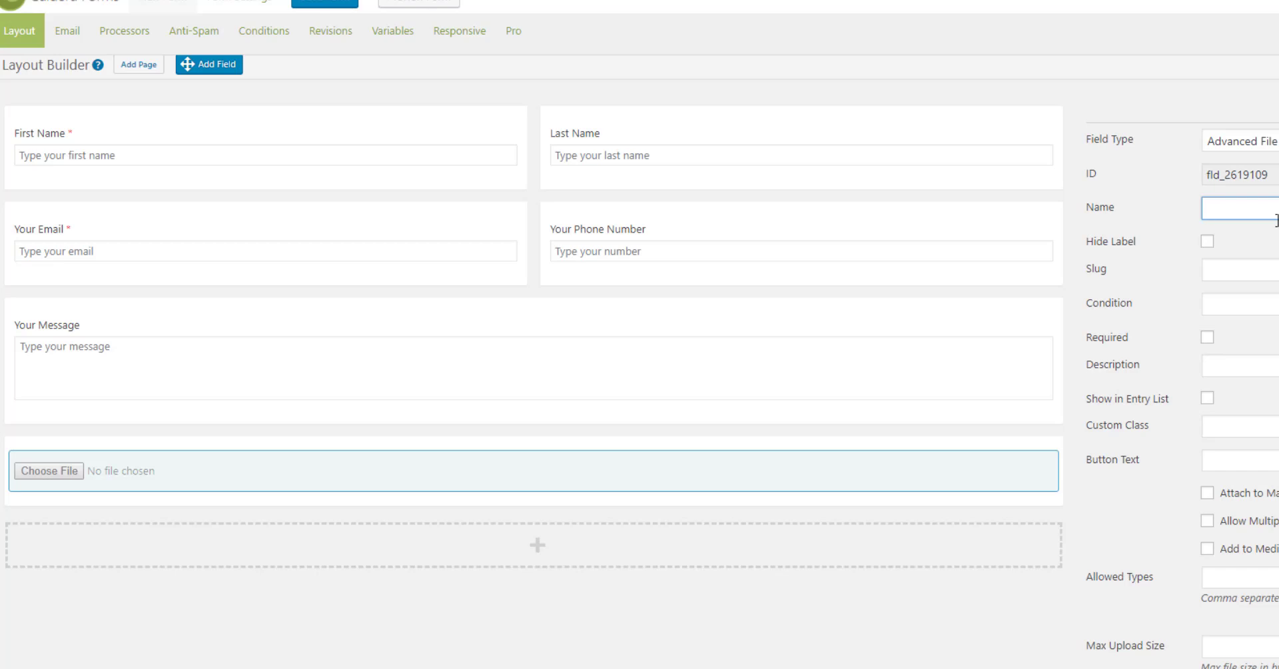
Name the file uploader field Your Files and give it the description "Your Birth Certificate".
{"action": "type", "text": "Your Files"}
{"action": "left_click", "coordinate": [1276, 338]}
{"action": "scroll", "coordinate": [1277, 338], "scroll_direction": "down", "scroll_amount": 1}
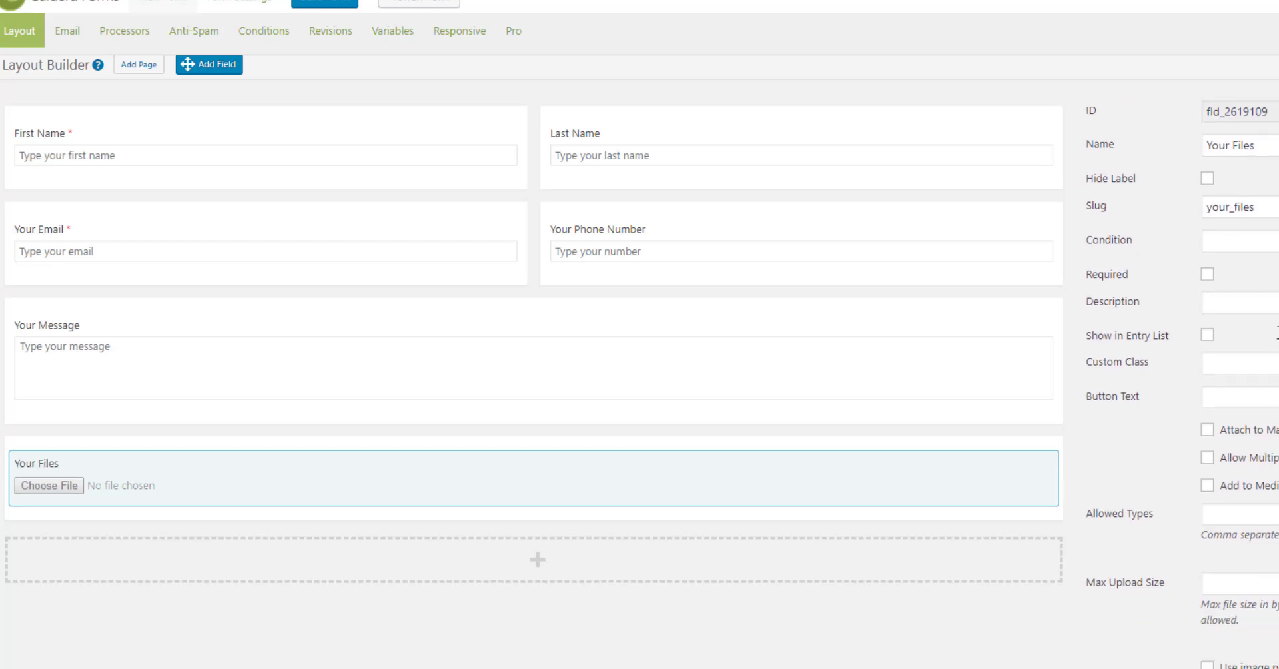
{"action": "left_click", "coordinate": [1260, 305]}
{"action": "type", "text": "Yo"}
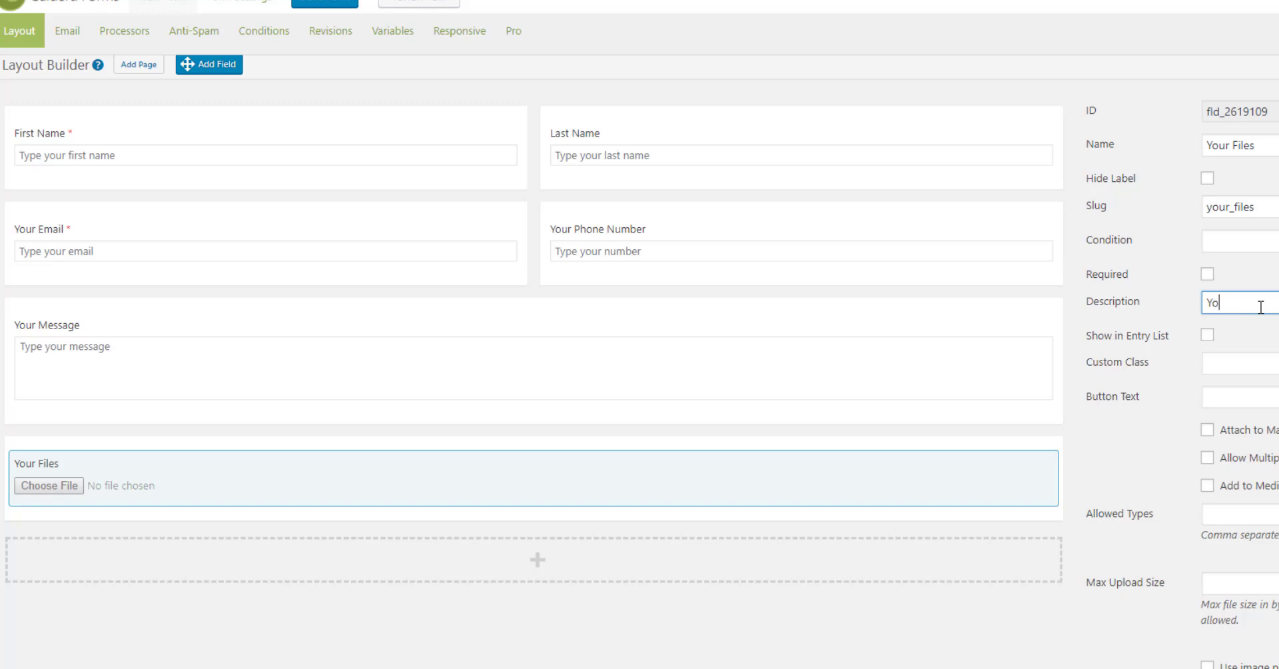
{"action": "type", "text": "ur Birth Certificate"}
{"action": "left_click", "coordinate": [383, 614]}
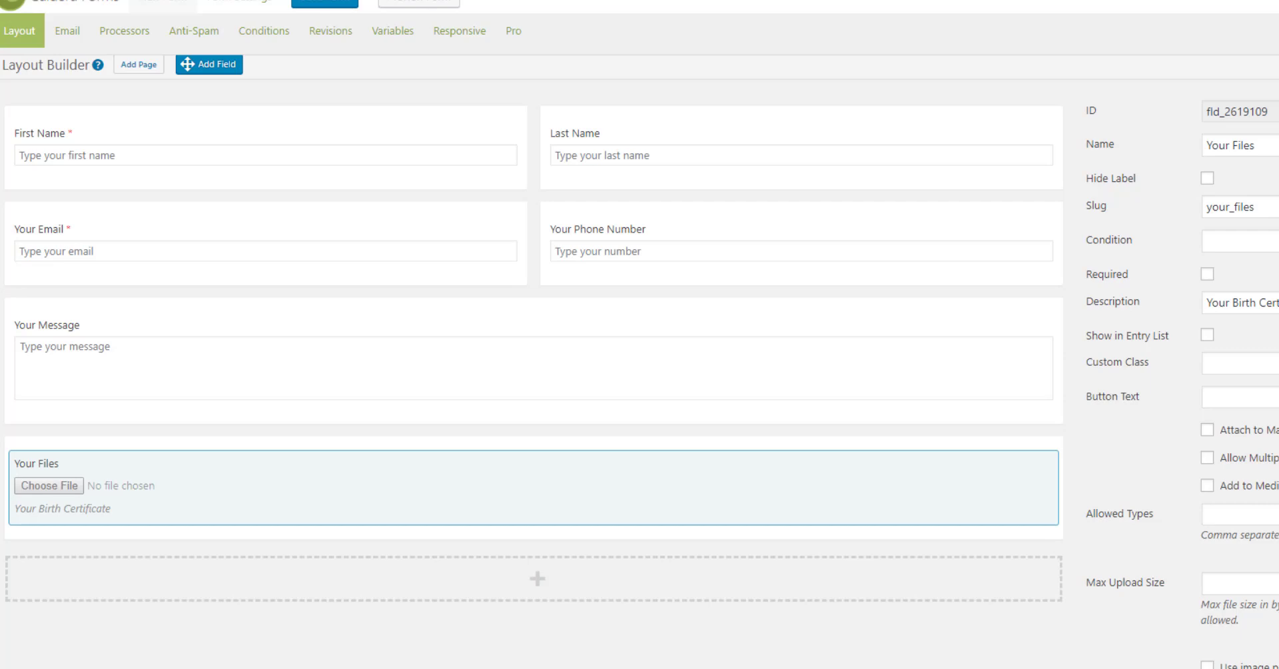
For the Your Files field, enable Attach to Mailer and Allow Multiple, and set the allowed types to pdf,jpg.
{"action": "left_click", "coordinate": [1265, 433]}
{"action": "left_click", "coordinate": [1260, 460]}
{"action": "left_click", "coordinate": [1272, 490]}
{"action": "left_click", "coordinate": [1272, 490]}
{"action": "left_click", "coordinate": [1275, 492]}
{"action": "left_click", "coordinate": [1276, 496]}
{"action": "key", "text": "Tab"}
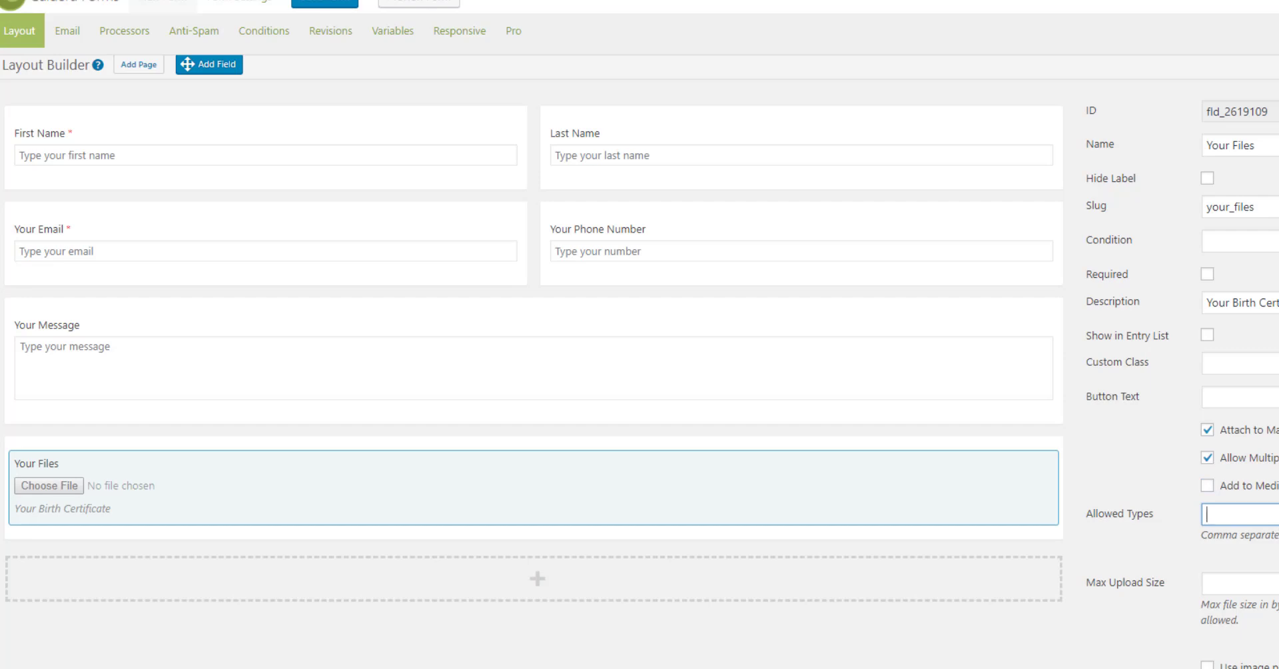
{"action": "type", "text": "pdf,jpg"}
{"action": "left_click", "coordinate": [1243, 584]}
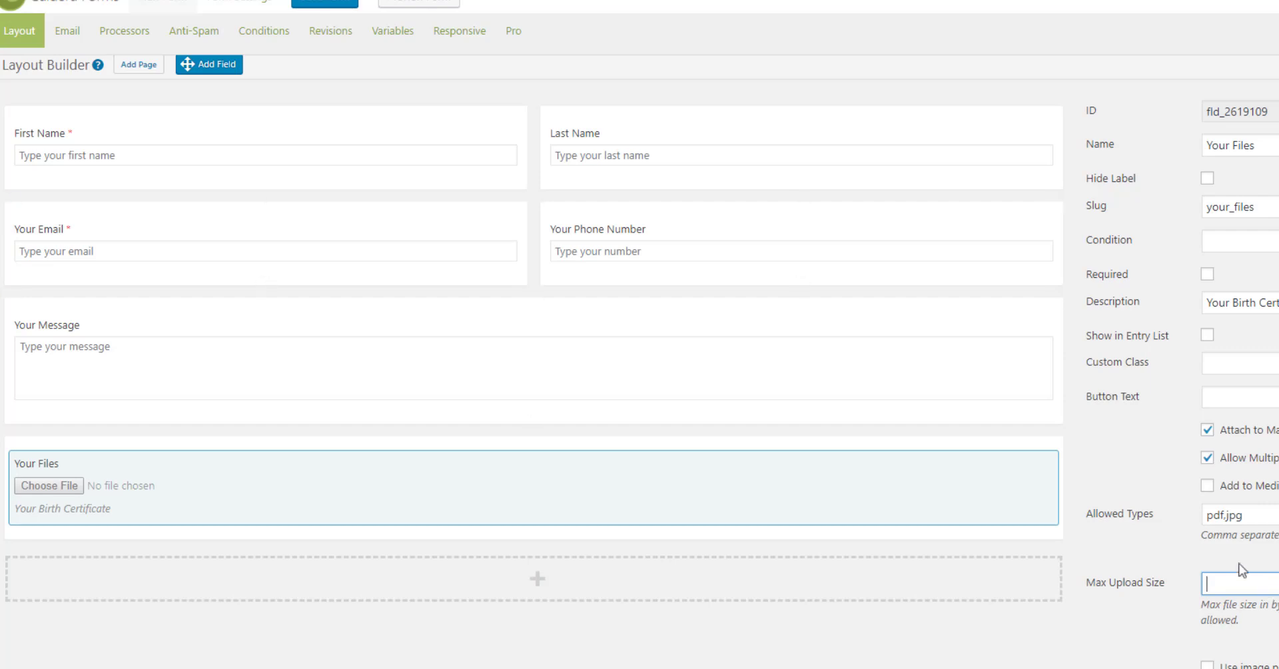
Save the form and reload the published Caldera Form page.
{"action": "left_click", "coordinate": [325, 2]}
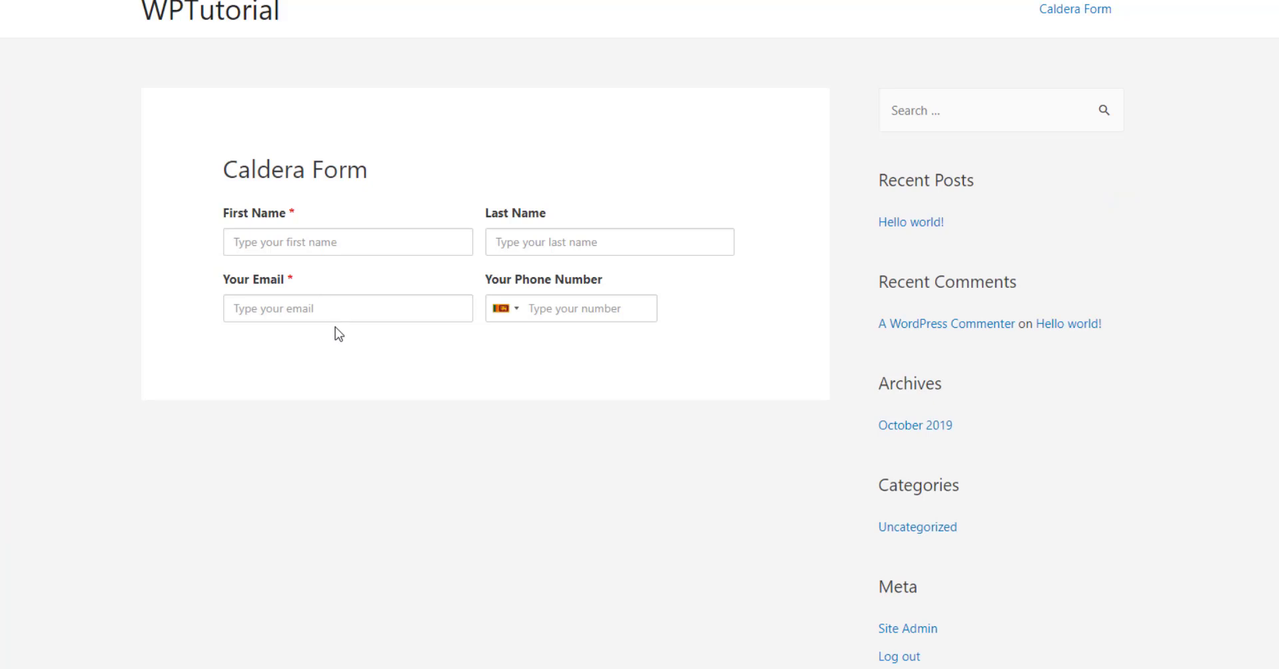
{"action": "key", "text": "F5"}
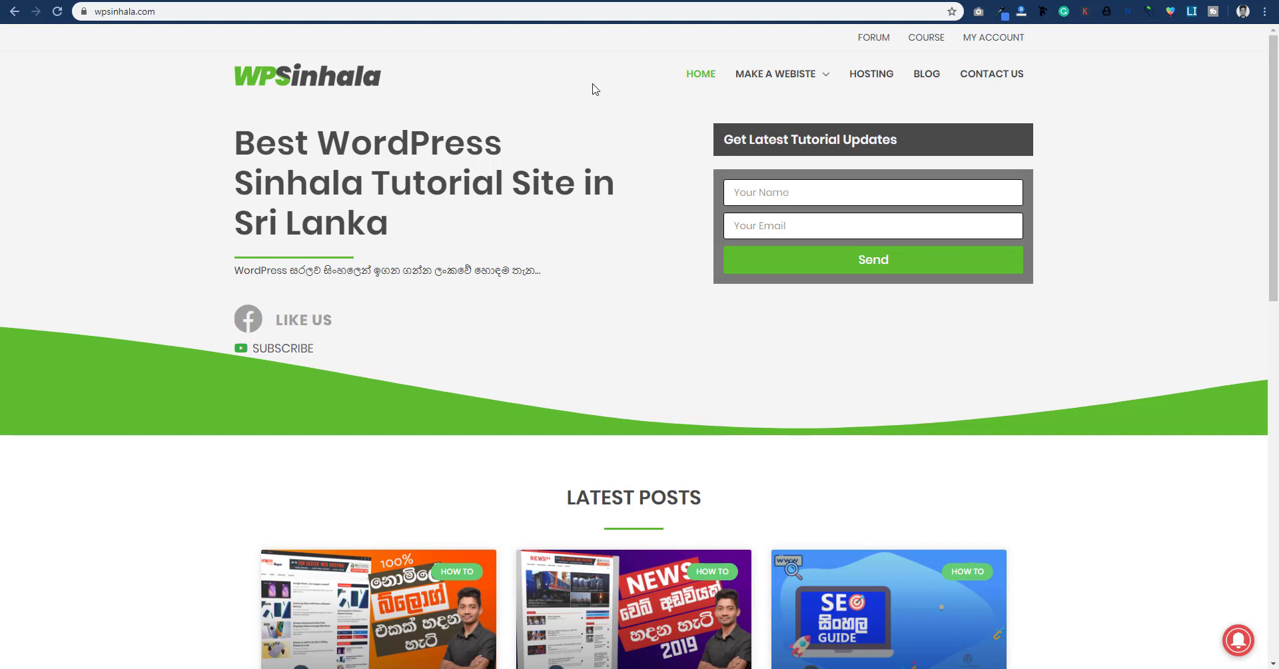
Open the WPSinhala site's Course page in a separate tab, view it and return to the home page.
{"action": "right_click", "coordinate": [923, 42]}
{"action": "left_click", "coordinate": [932, 49]}
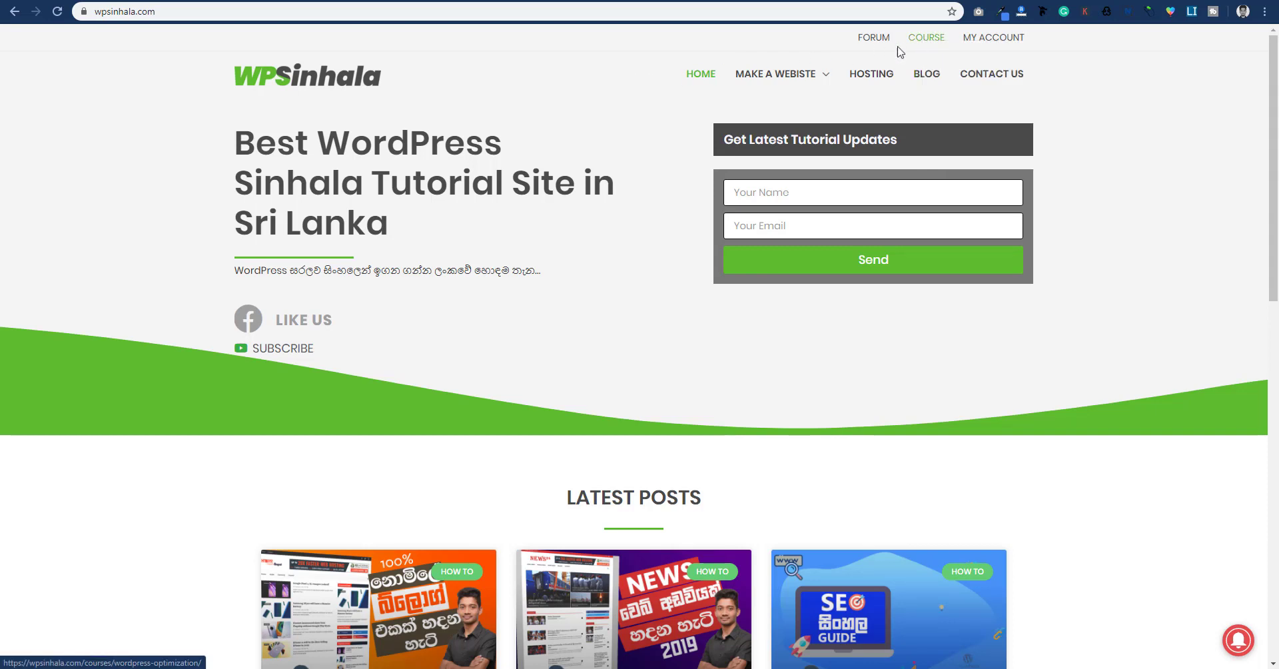
{"action": "left_click", "coordinate": [548, 2]}
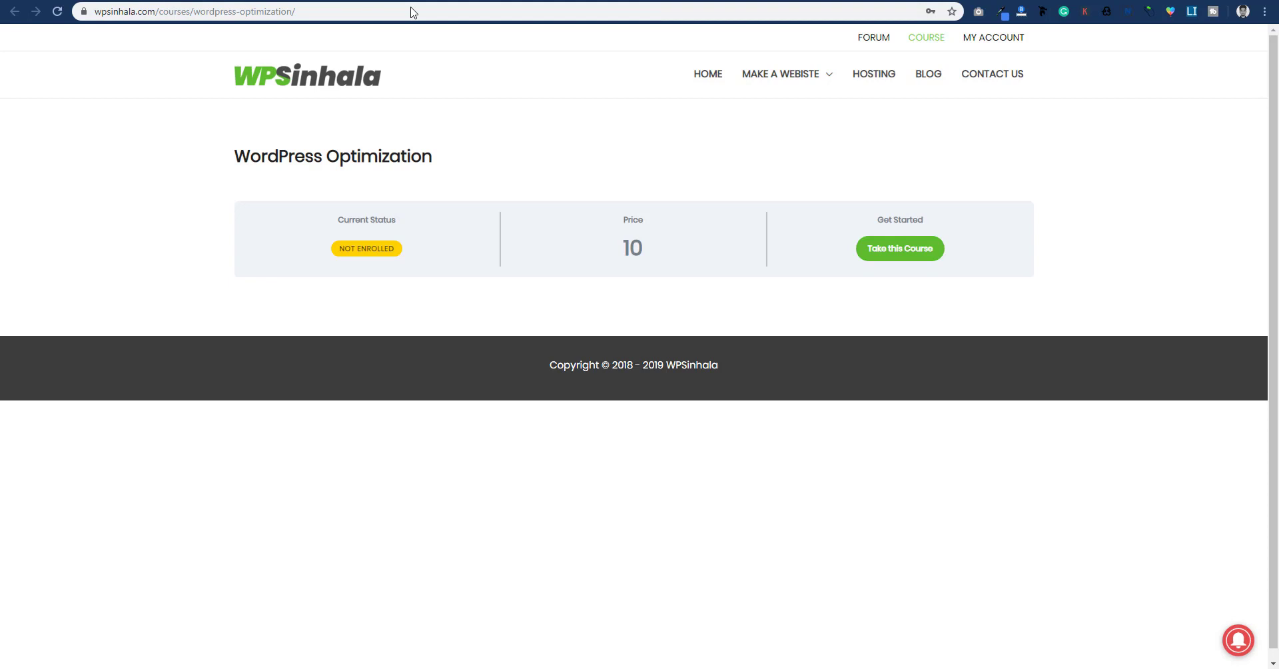
{"action": "left_click", "coordinate": [415, 2]}
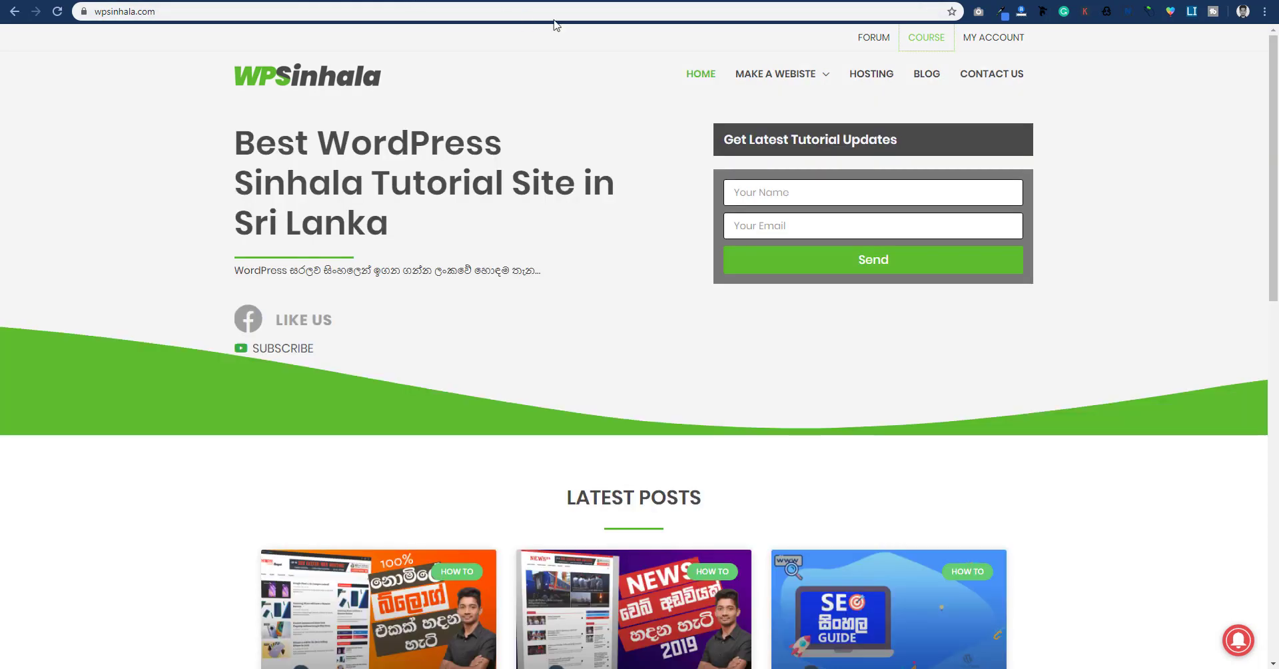
Open the WPSinhala Hosting page and examine the free course offer and the recommended hosting services.
{"action": "left_click", "coordinate": [871, 79]}
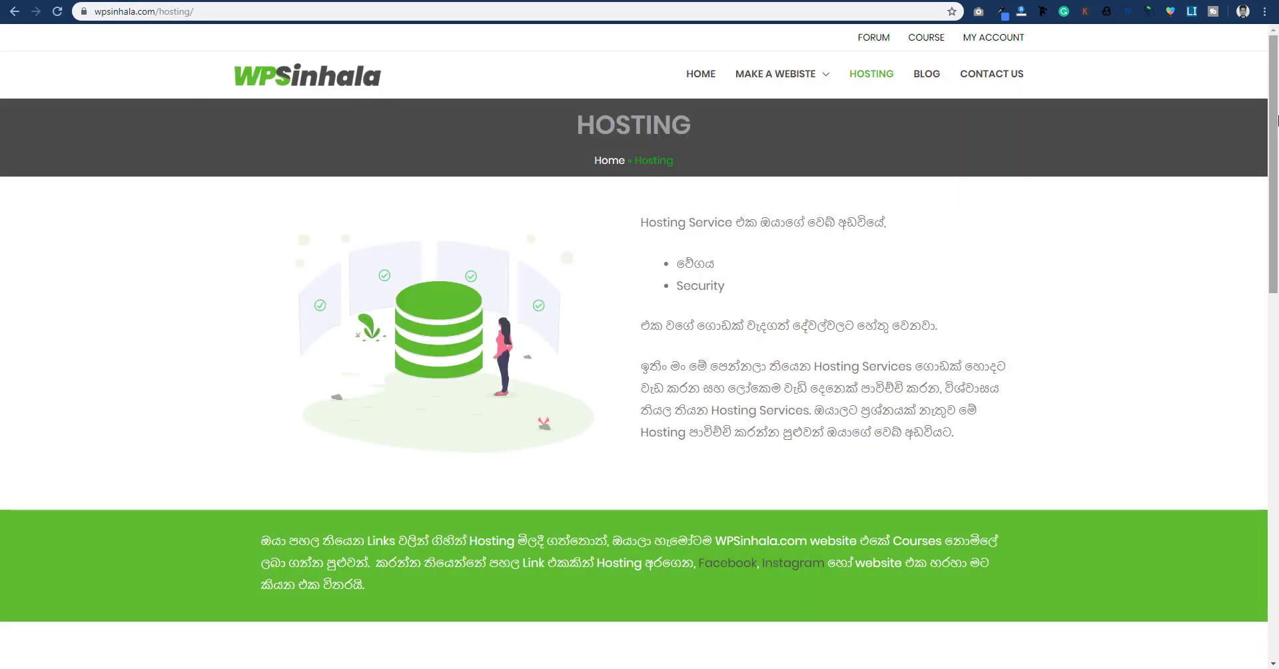
{"action": "left_click_drag", "start_coordinate": [1270, 121], "coordinate": [1274, 385]}
{"action": "scroll", "coordinate": [1274, 385], "scroll_direction": "down", "scroll_amount": 3}
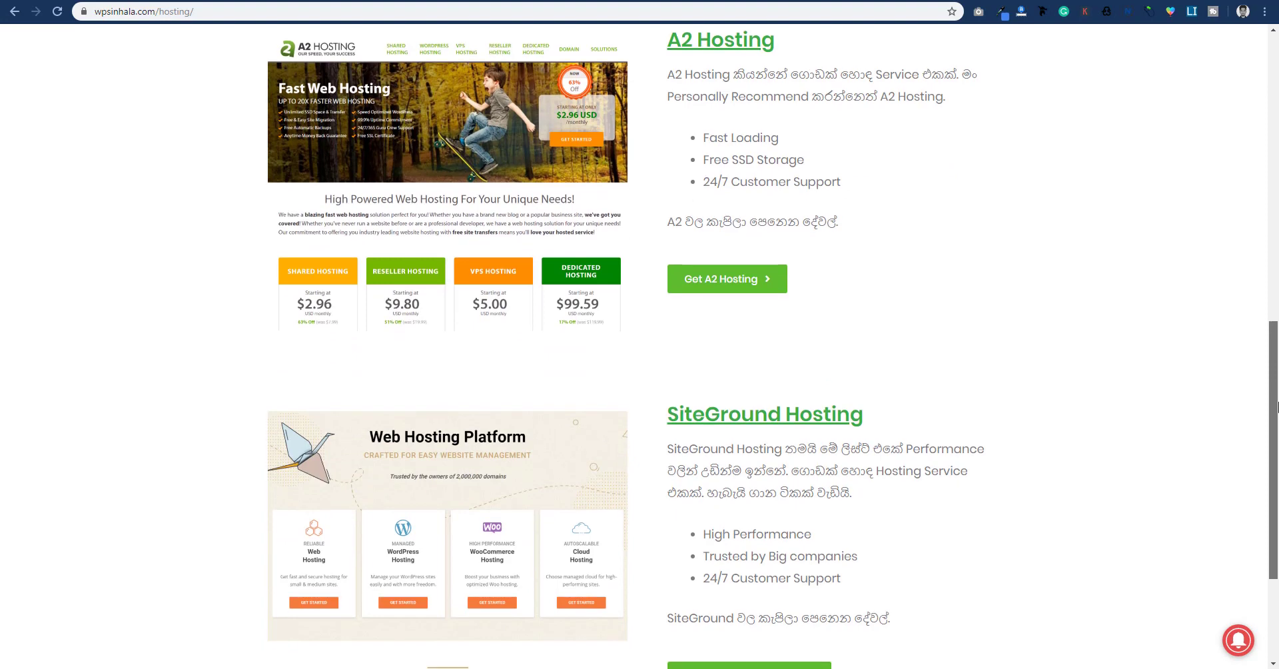
{"action": "scroll", "coordinate": [1170, 365], "scroll_direction": "up", "scroll_amount": 2}
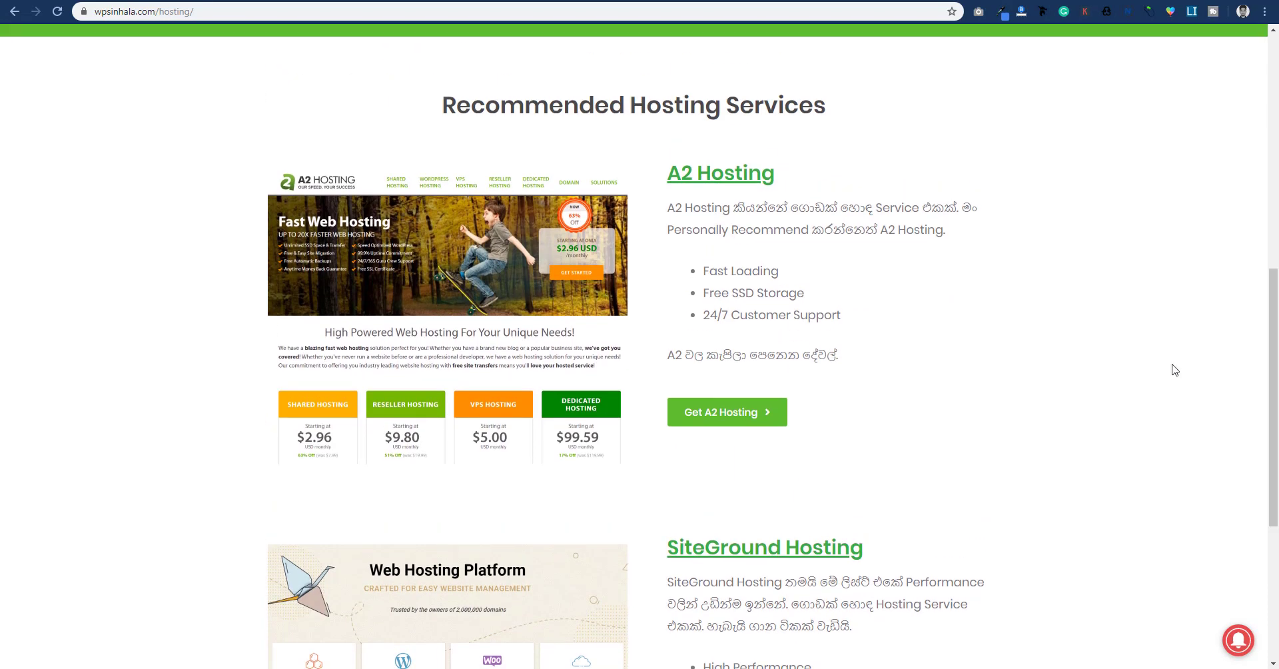
{"action": "scroll", "coordinate": [1175, 369], "scroll_direction": "up", "scroll_amount": 2}
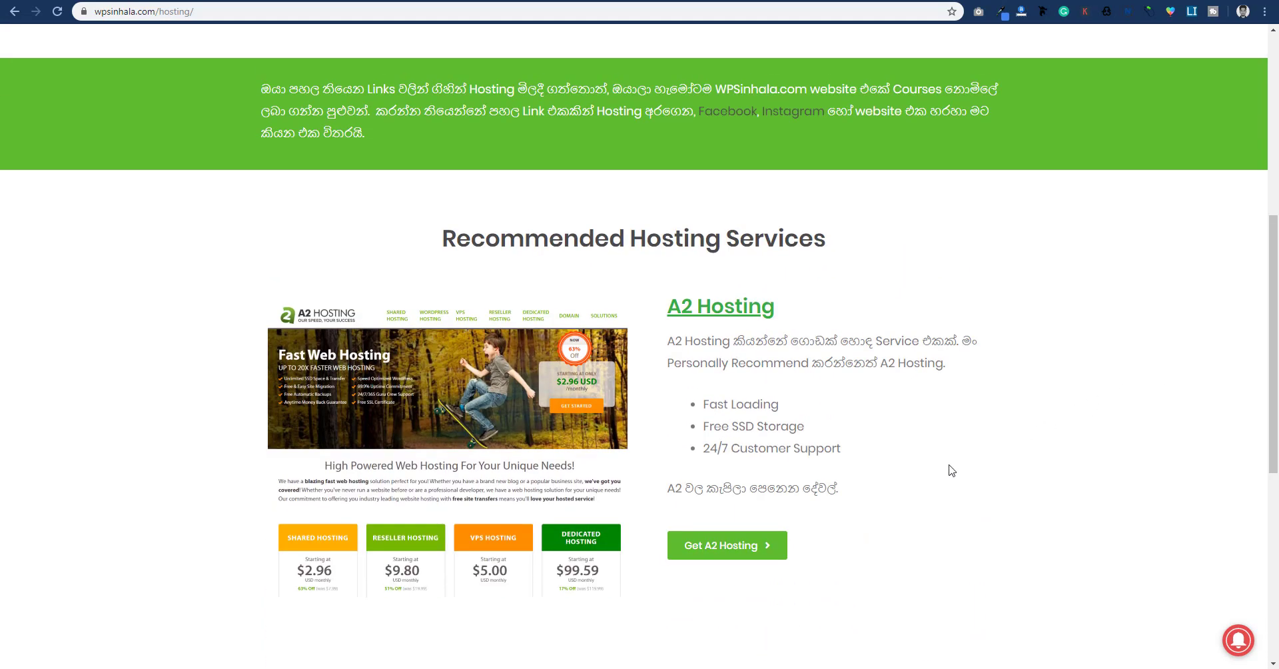
{"action": "scroll", "coordinate": [952, 470], "scroll_direction": "up", "scroll_amount": 1}
{"action": "scroll", "coordinate": [948, 471], "scroll_direction": "down", "scroll_amount": 2}
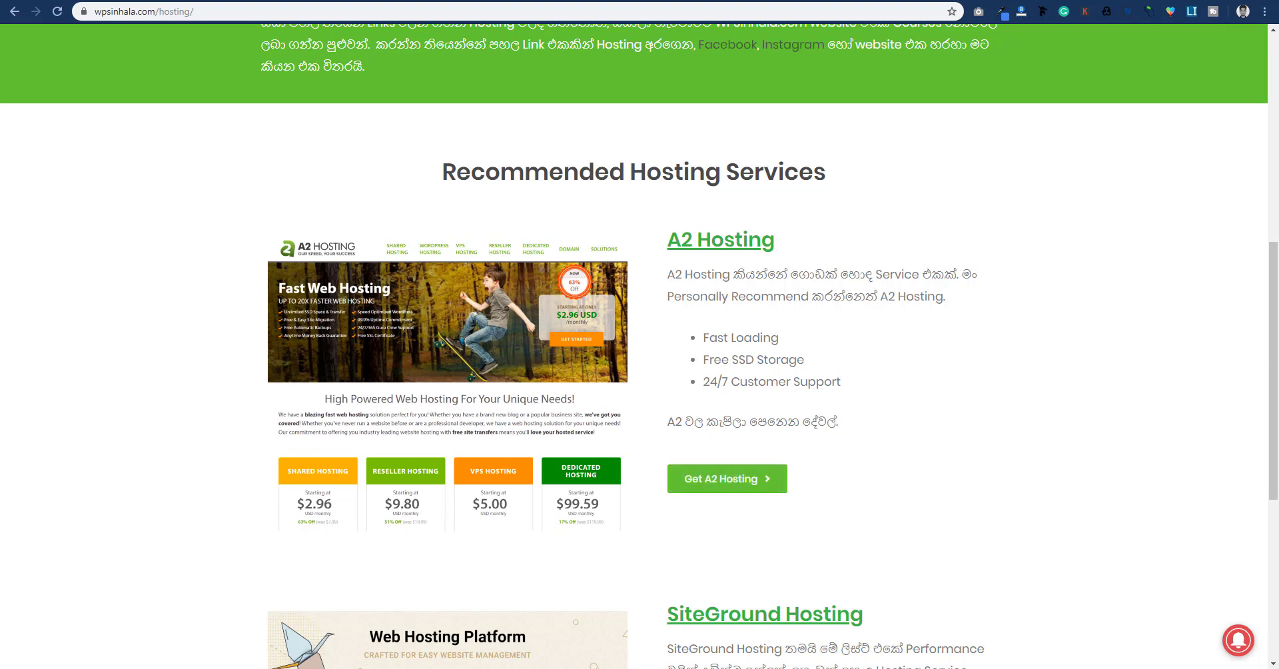
{"action": "scroll", "coordinate": [640, 347], "scroll_direction": "down", "scroll_amount": 1}
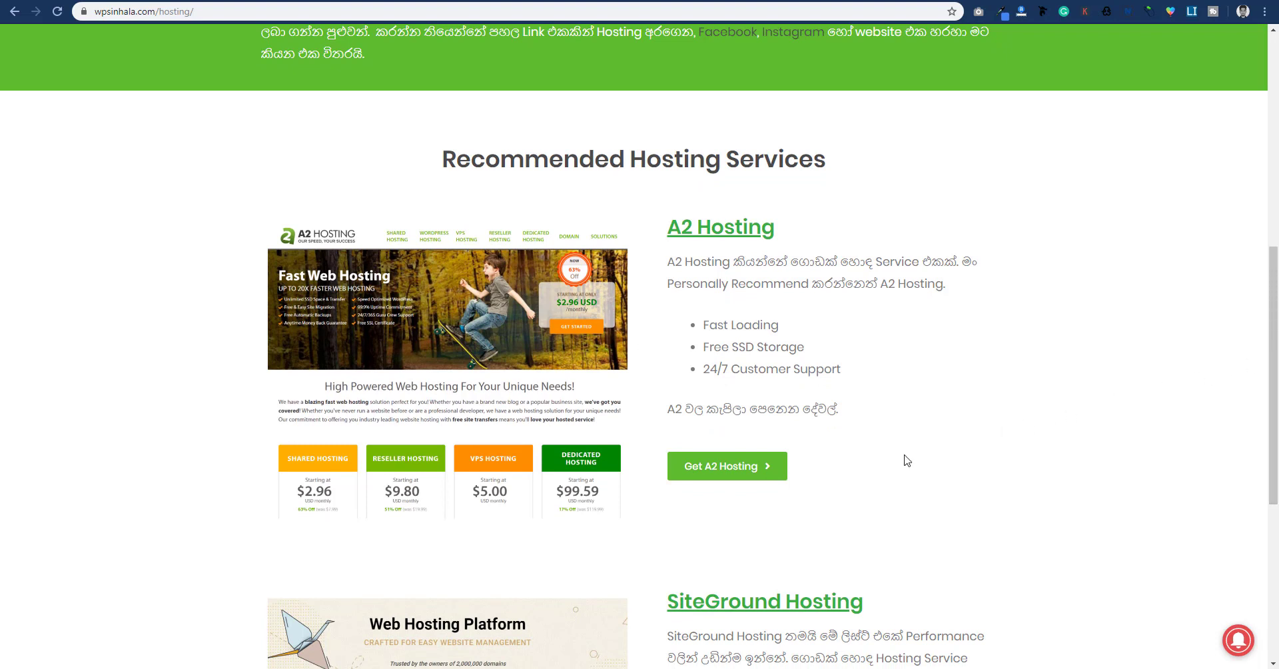
{"action": "scroll", "coordinate": [906, 459], "scroll_direction": "down", "scroll_amount": 1}
{"action": "scroll", "coordinate": [905, 458], "scroll_direction": "up", "scroll_amount": 1}
{"action": "scroll", "coordinate": [1171, 413], "scroll_direction": "up", "scroll_amount": 1}
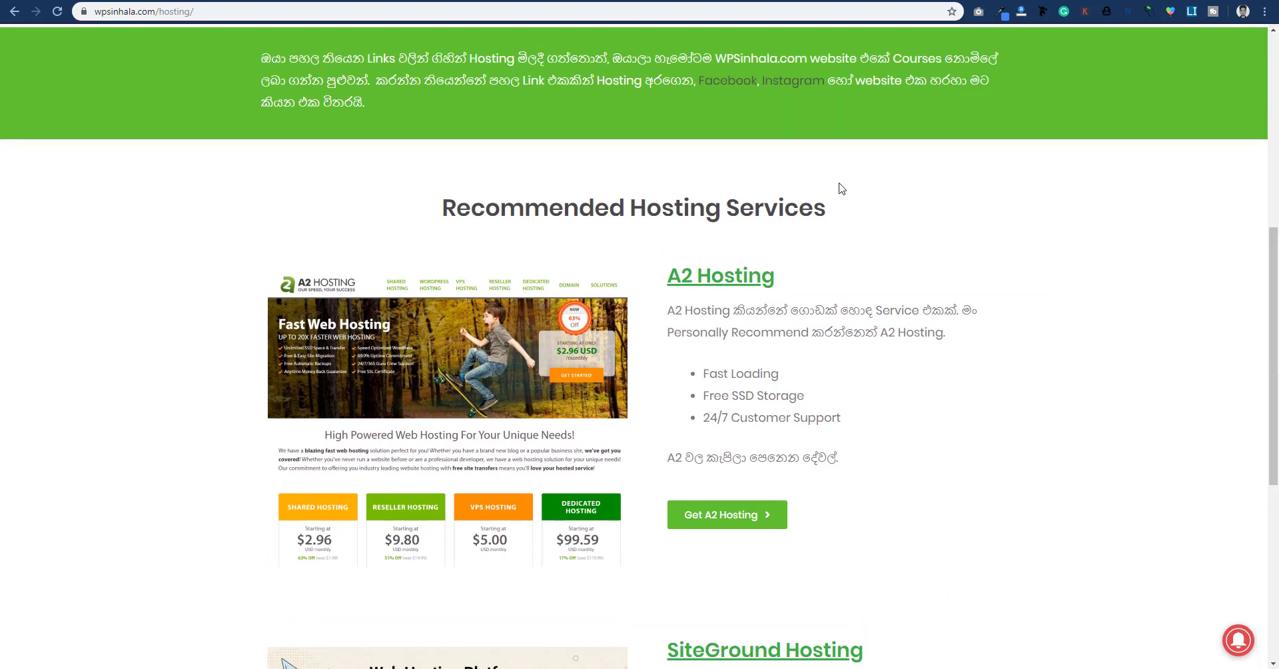